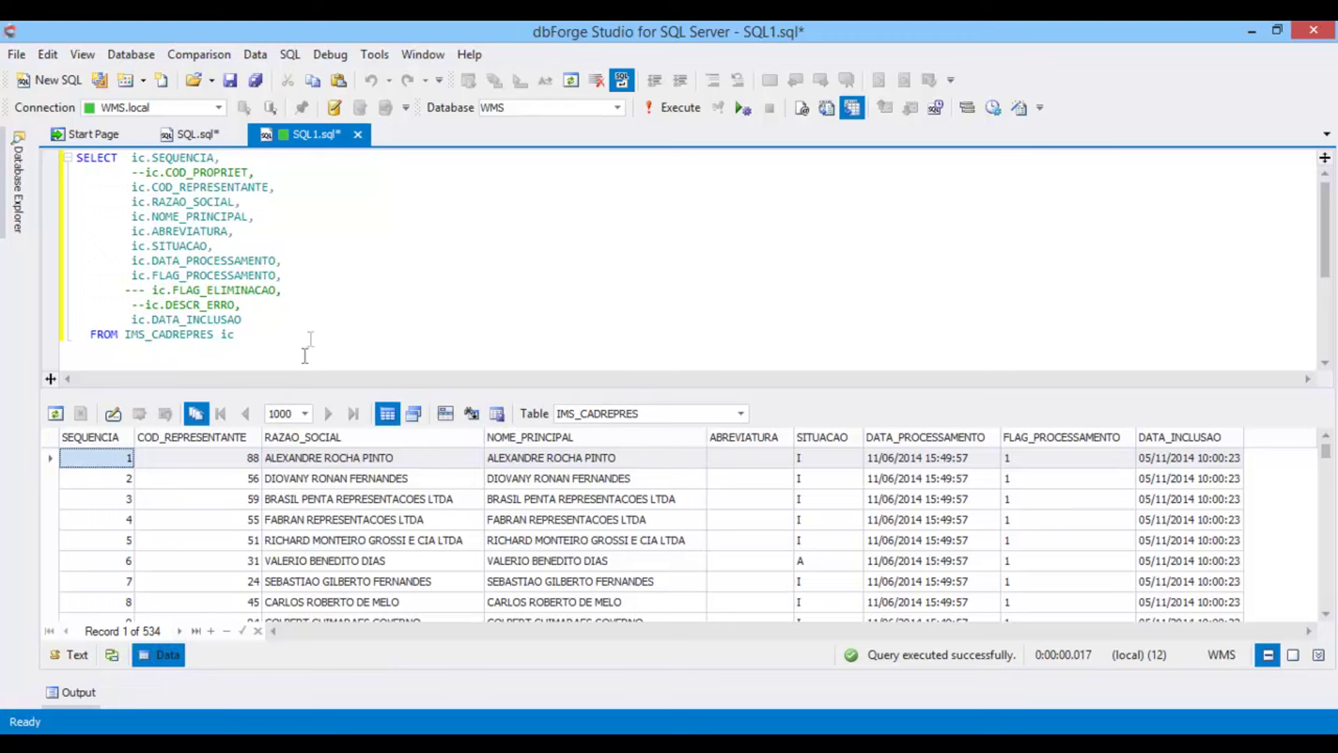
Replace the whole SELECT query in SQL1.sql with the beginning of a DELETE FROM statement
{"action": "left_click", "coordinate": [285, 339]}
{"action": "left_click_drag", "start_coordinate": [286, 346], "coordinate": [56, 136]}
{"action": "type", "text": "deete"}
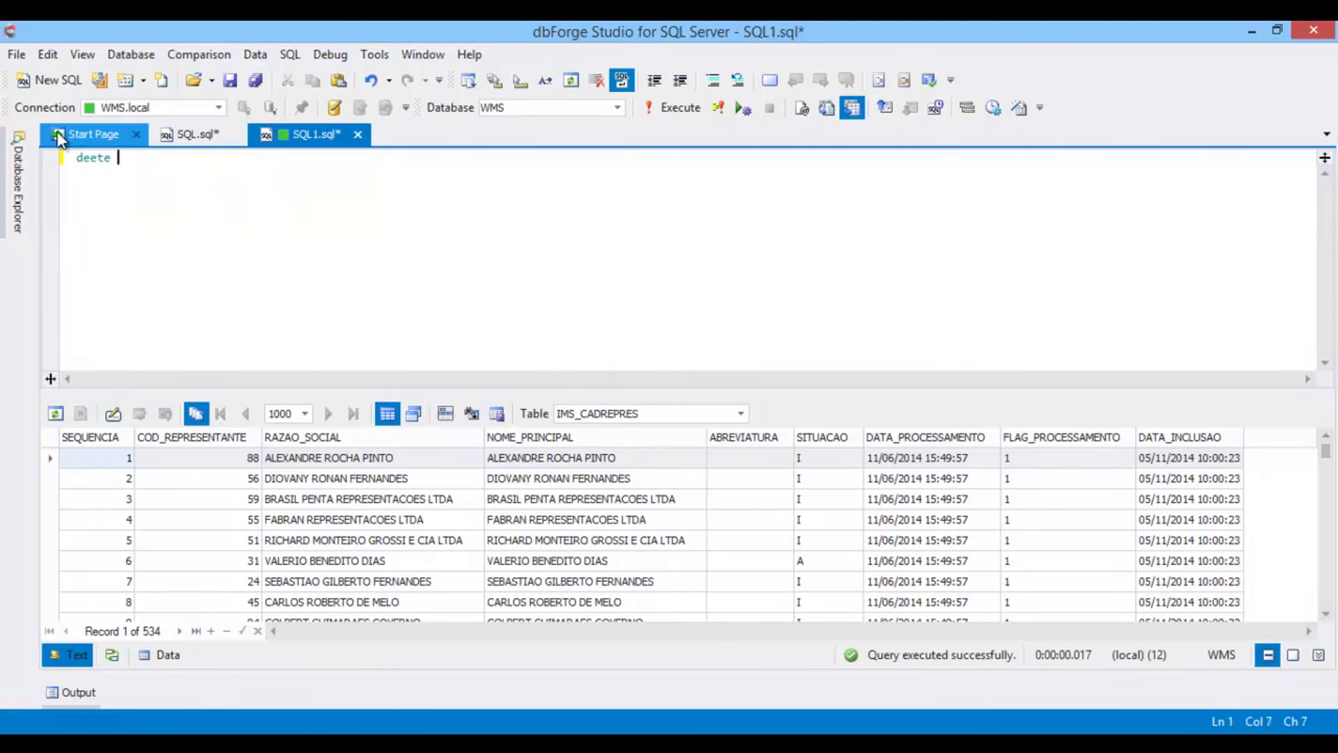
{"action": "key", "text": "BackSpace"}
{"action": "key", "text": "BackSpace"}
{"action": "key", "text": "BackSpace"}
{"action": "type", "text": "lete from"}
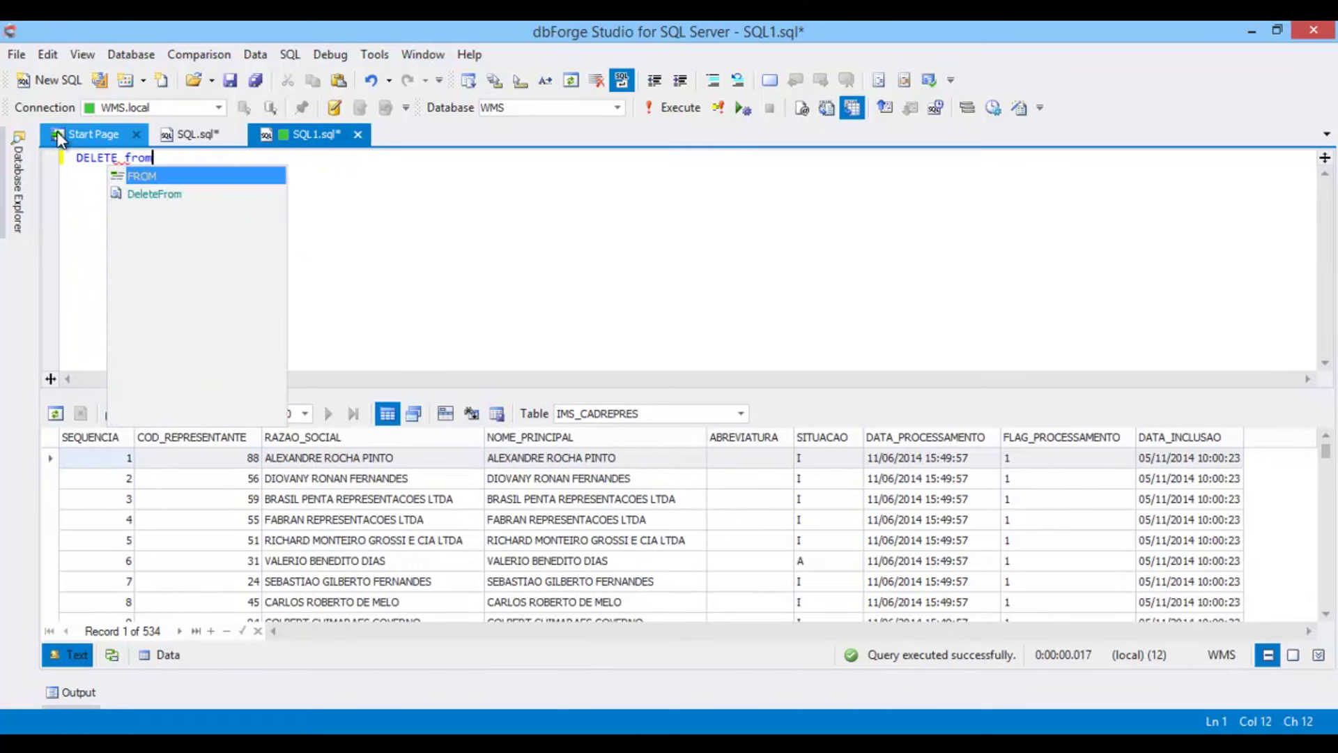
{"action": "key", "text": "Return"}
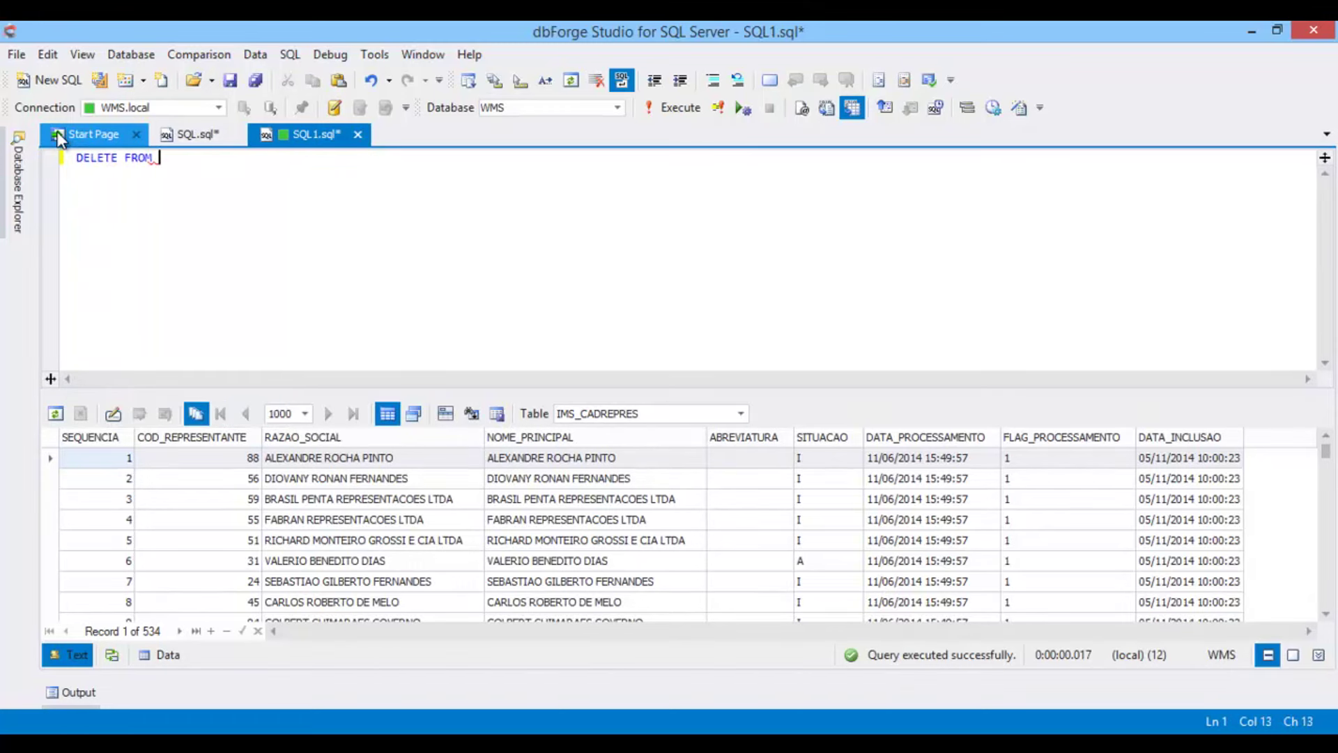
Complete the DELETE statement with the IMS_CADREPRES table and execute it
{"action": "type", "text": "ims"}
{"action": "key", "text": "Down"}
{"action": "key", "text": "Down"}
{"action": "key", "text": "Down"}
{"action": "key", "text": "Down"}
{"action": "key", "text": "Down"}
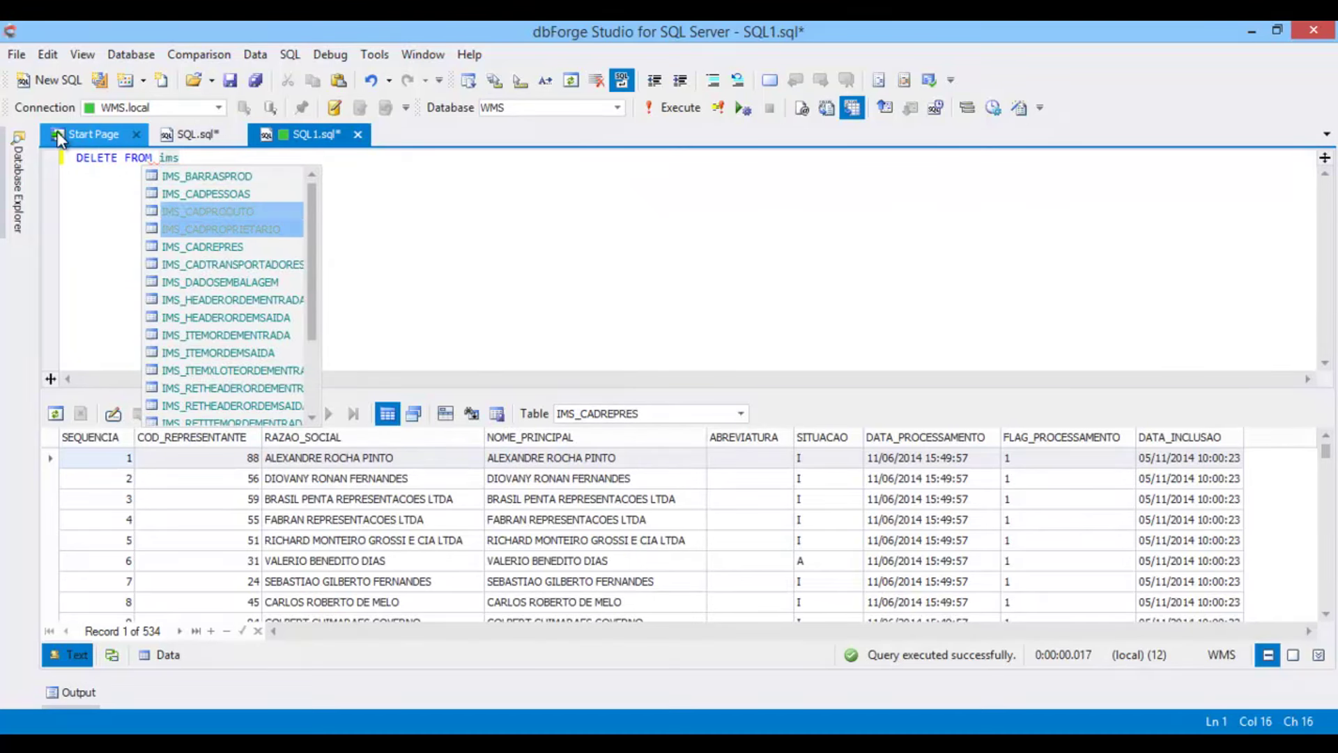
{"action": "key", "text": "Up"}
{"action": "key", "text": "Return"}
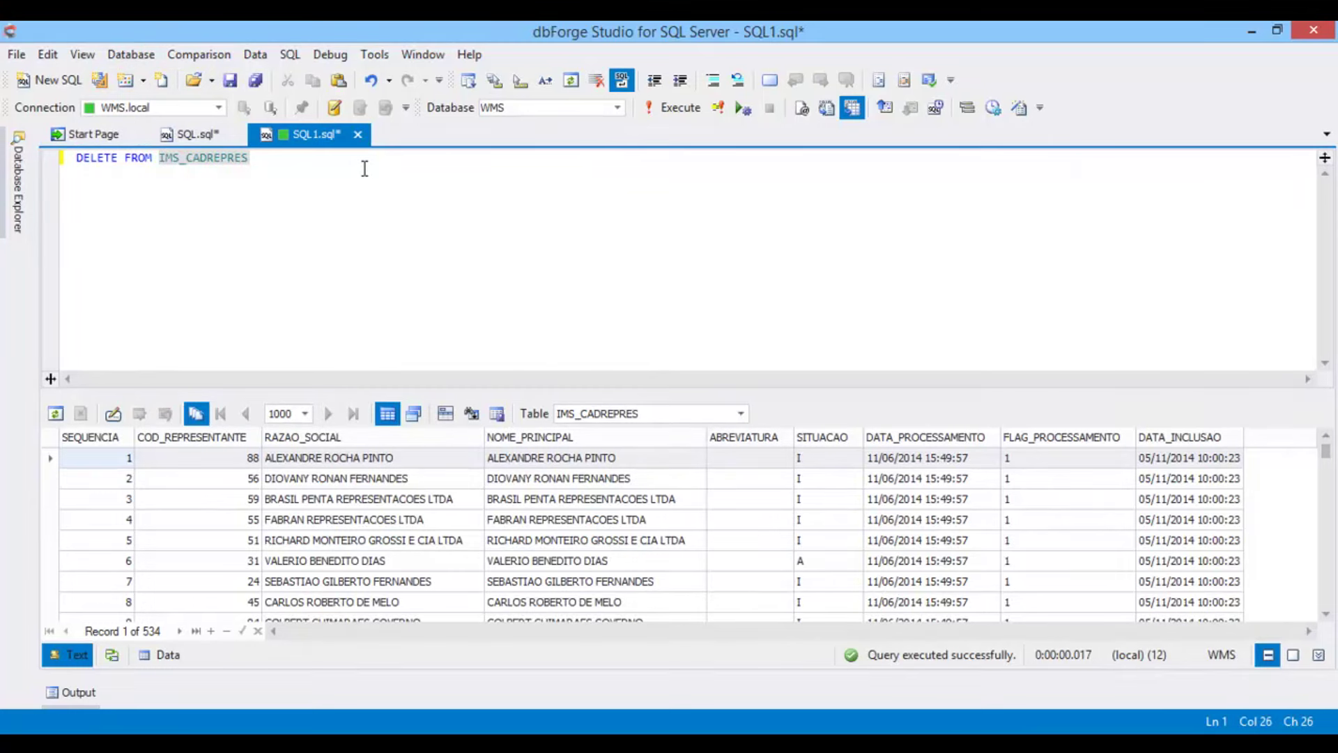
{"action": "key", "text": "F5"}
Change the statement to SELECT * FROM IMS_CADREPRES and execute it to check the table's contents
{"action": "left_click_drag", "start_coordinate": [119, 158], "coordinate": [65, 156]}
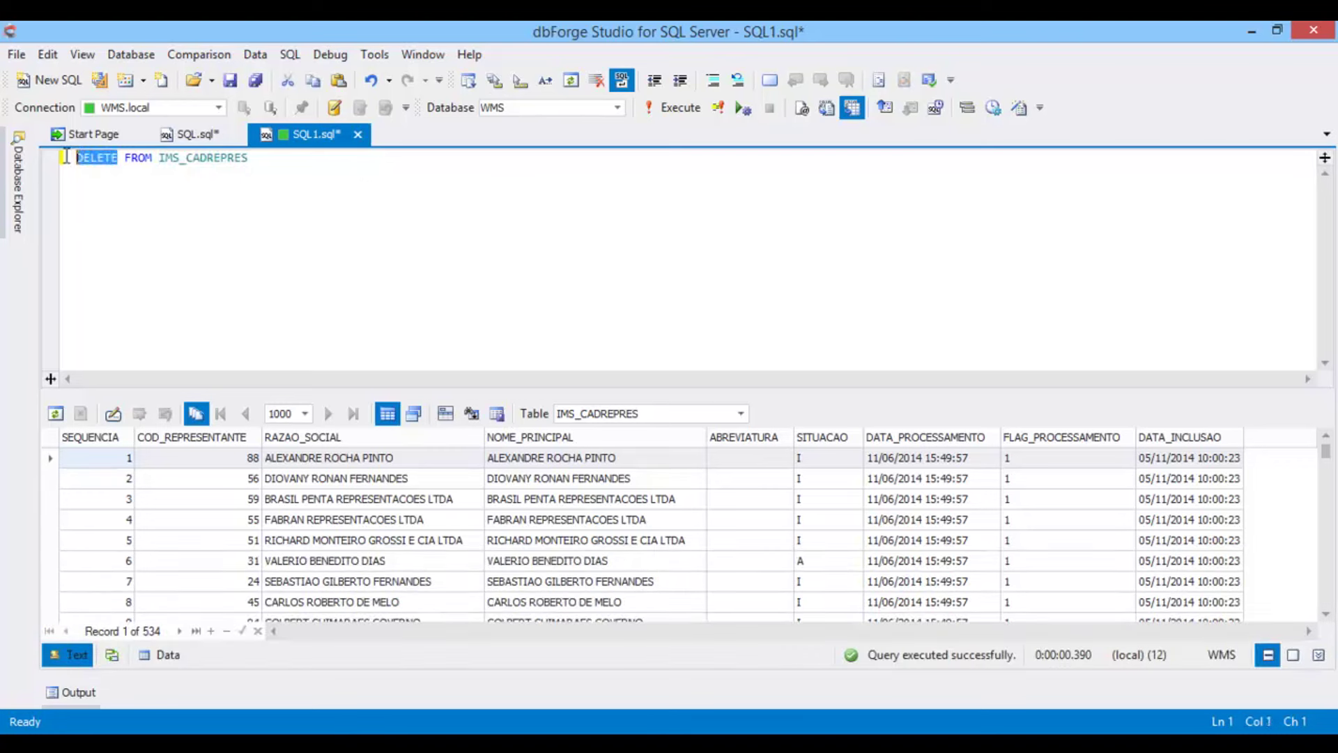
{"action": "type", "text": "select"}
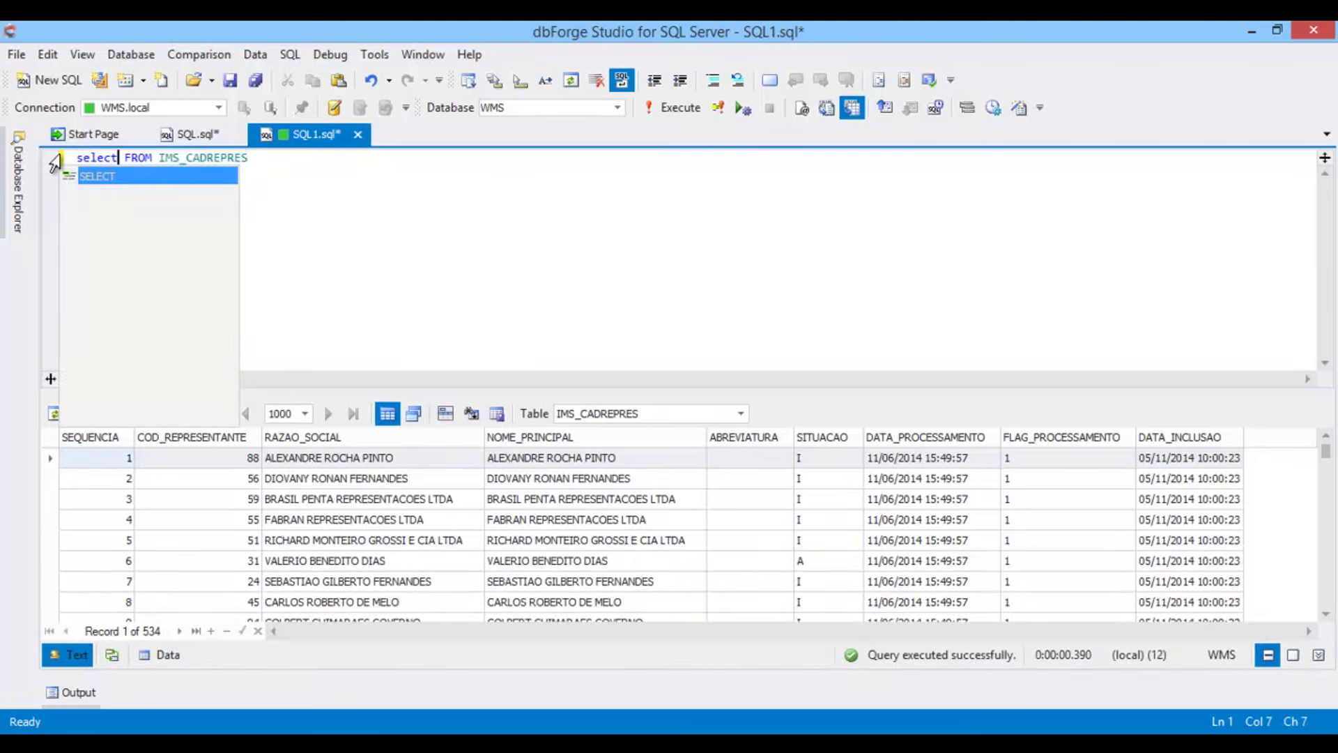
{"action": "key", "text": "Return"}
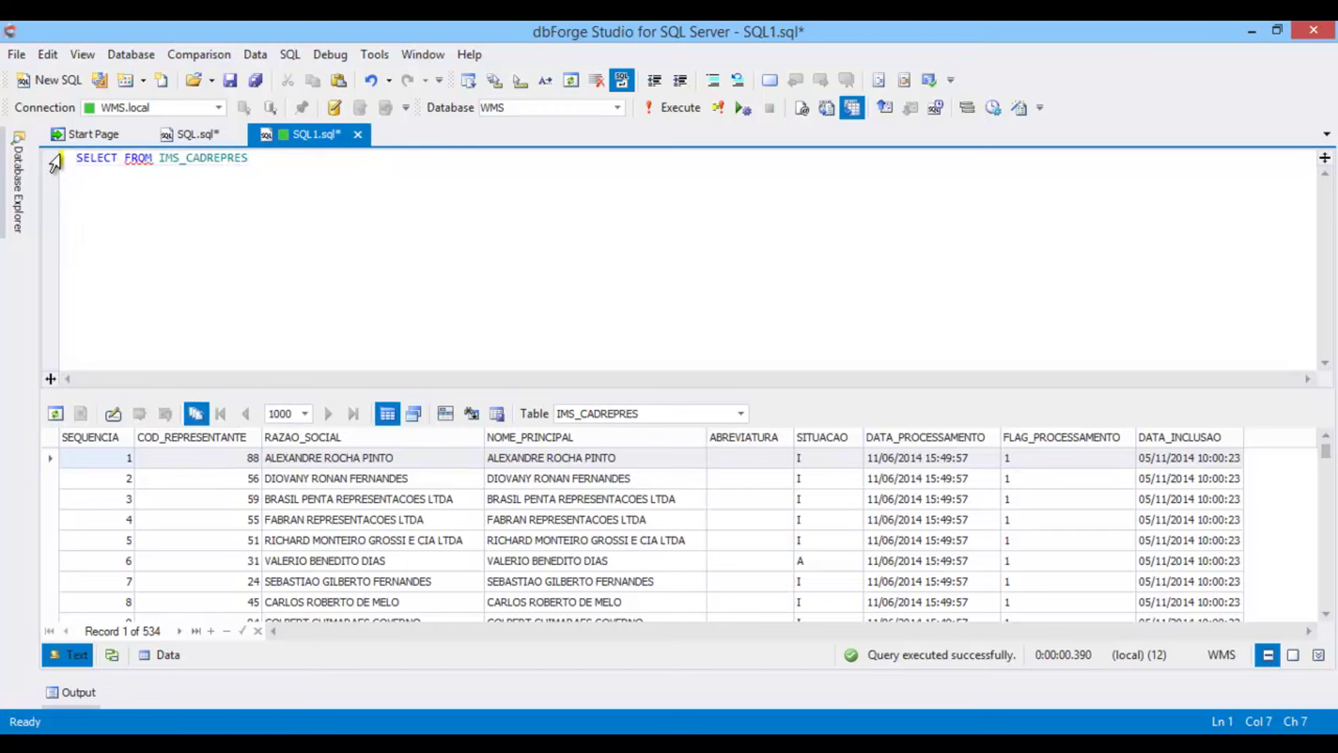
{"action": "type", "text": "*"}
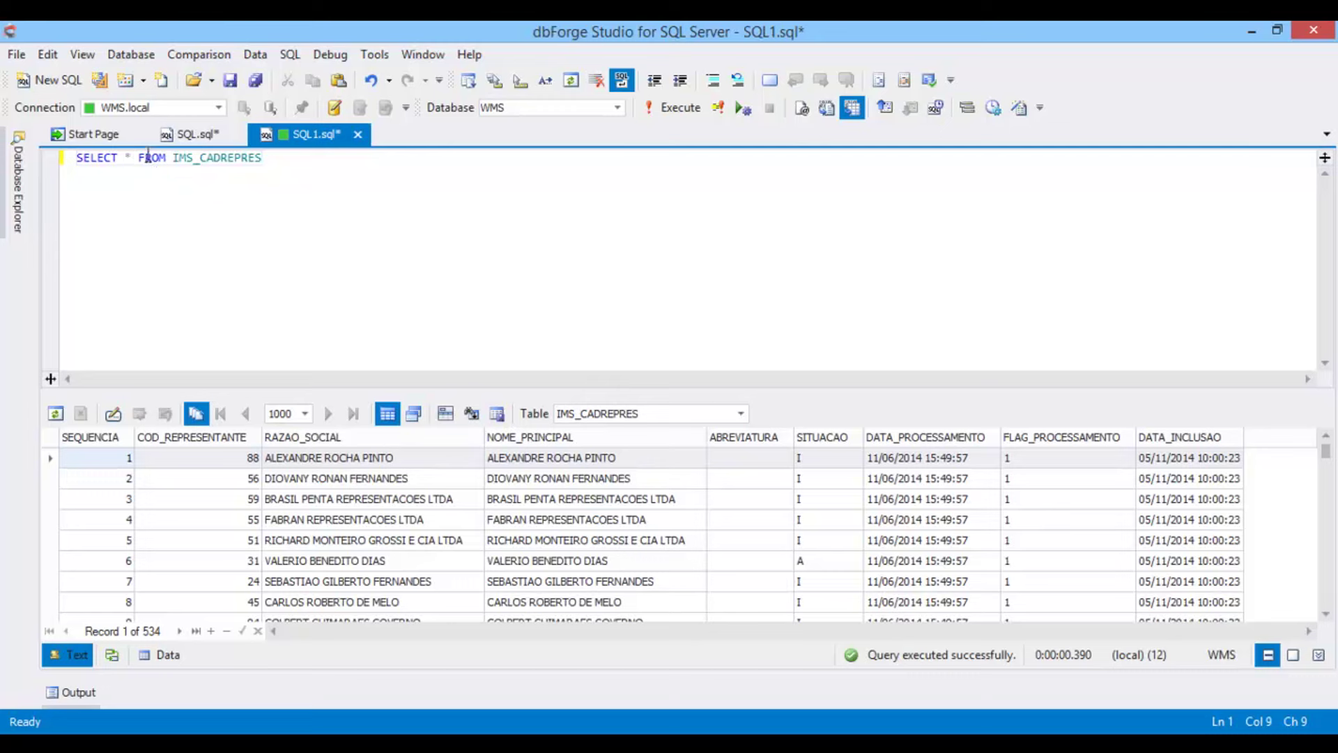
{"action": "key", "text": "F5"}
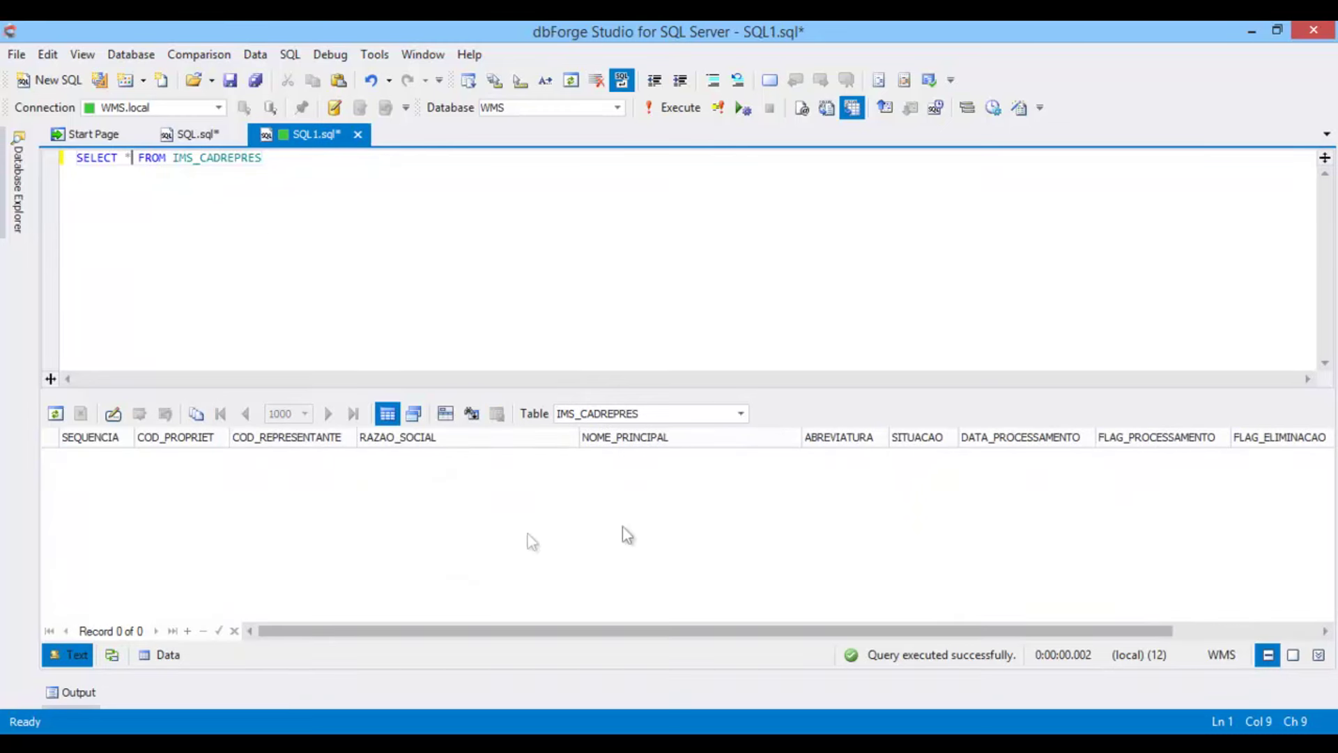
Clear the query and close both SQL1.sql and SQL.sql without saving changes
{"action": "left_click_drag", "start_coordinate": [313, 158], "coordinate": [3, 154]}
{"action": "mouse_move", "coordinate": [5, 157]}
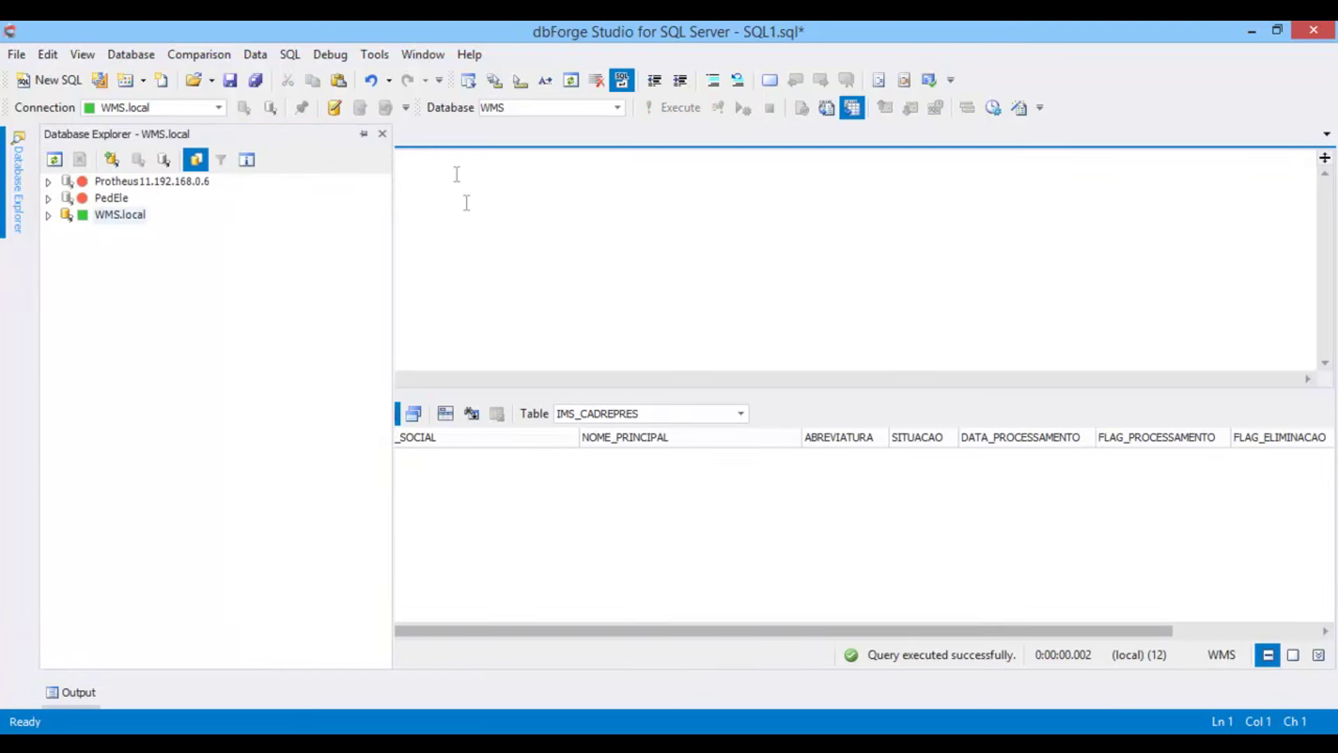
{"action": "left_click", "coordinate": [358, 134]}
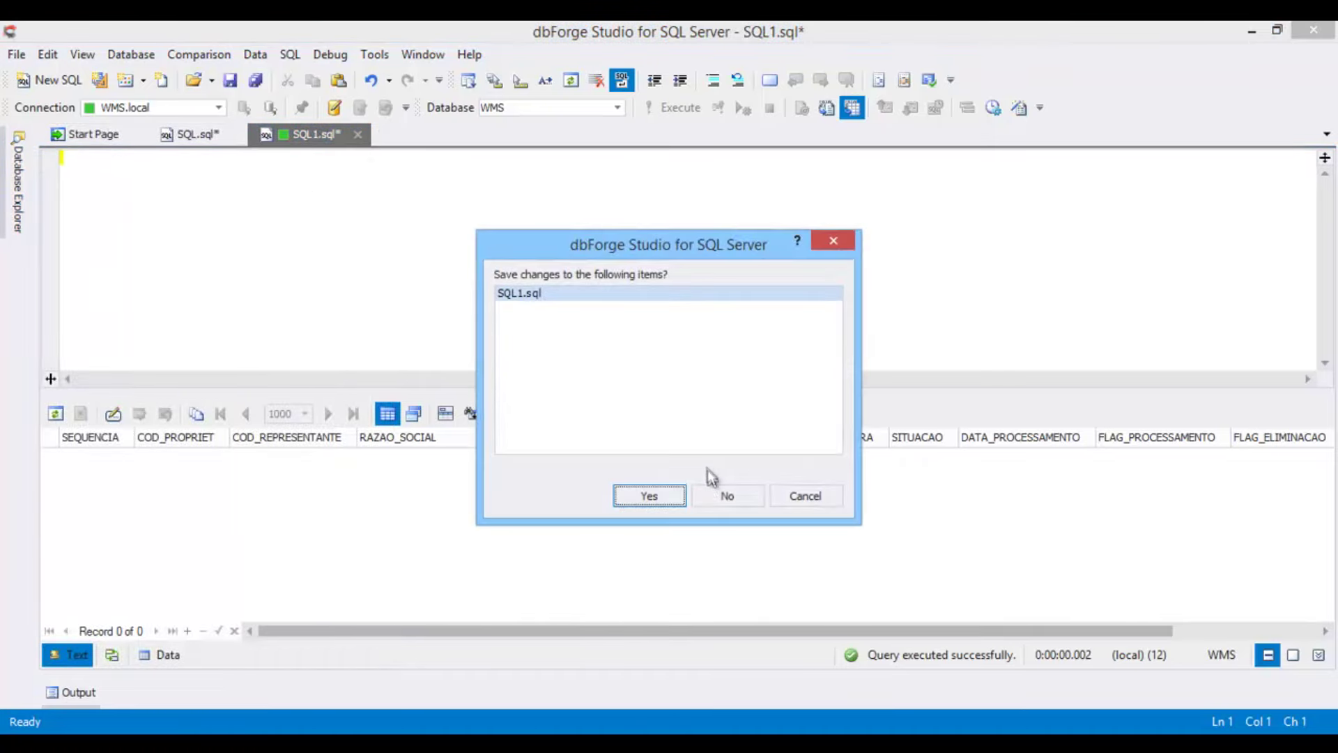
{"action": "left_click", "coordinate": [727, 495]}
{"action": "left_click", "coordinate": [209, 134]}
{"action": "left_click", "coordinate": [251, 133]}
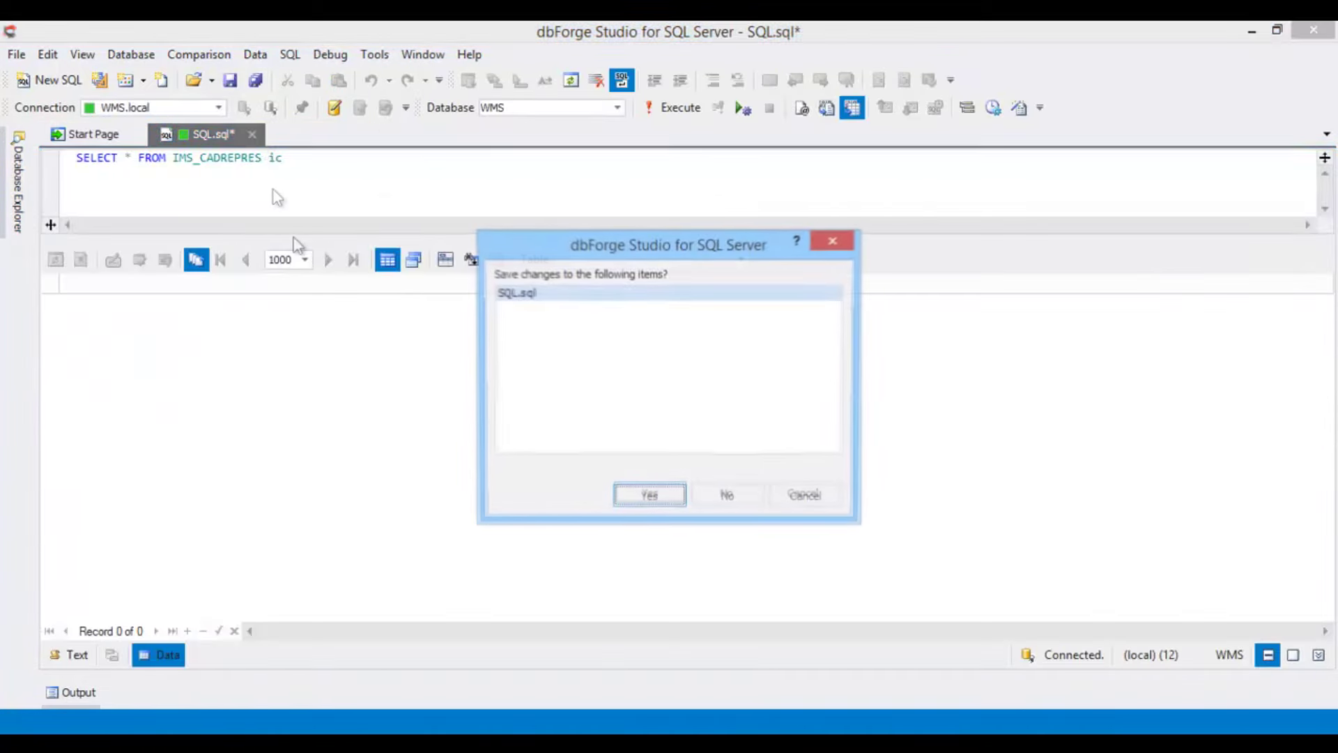
{"action": "left_click", "coordinate": [720, 500]}
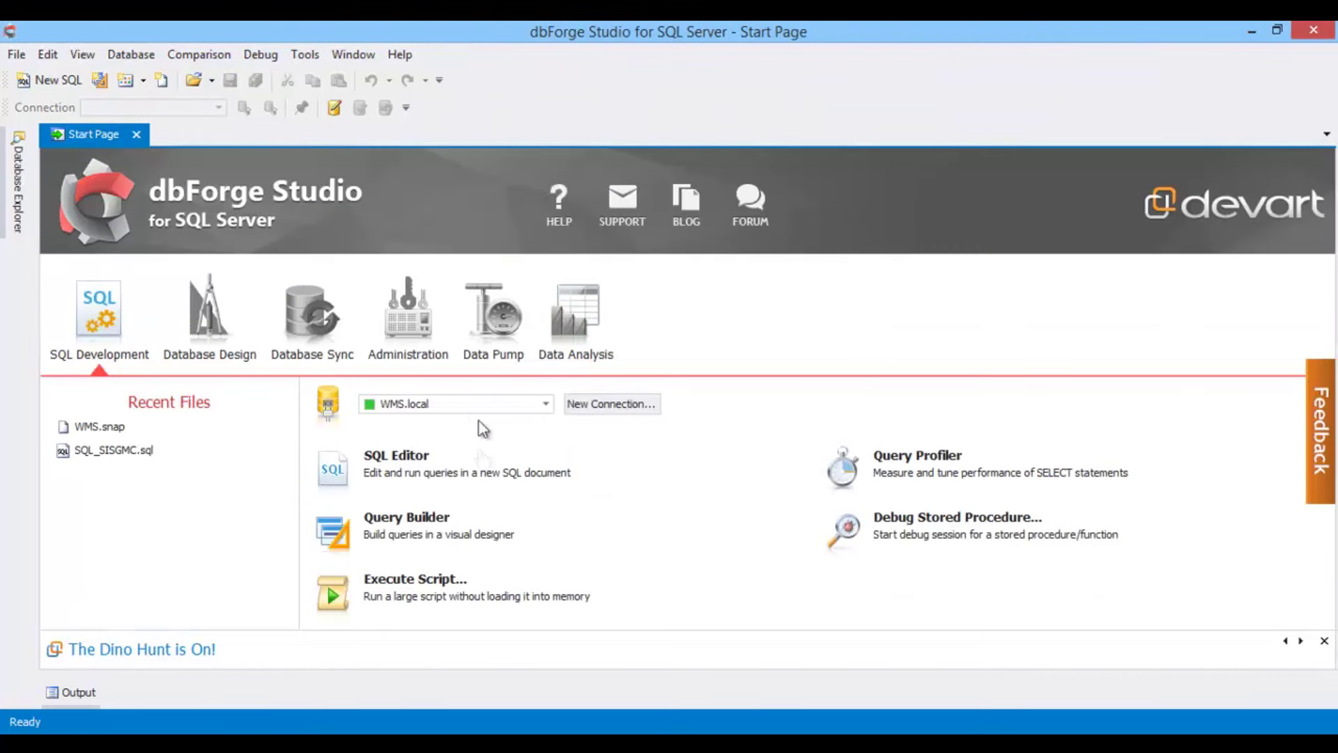
Start a new data comparison from the Database Sync tools
{"action": "left_click", "coordinate": [312, 332]}
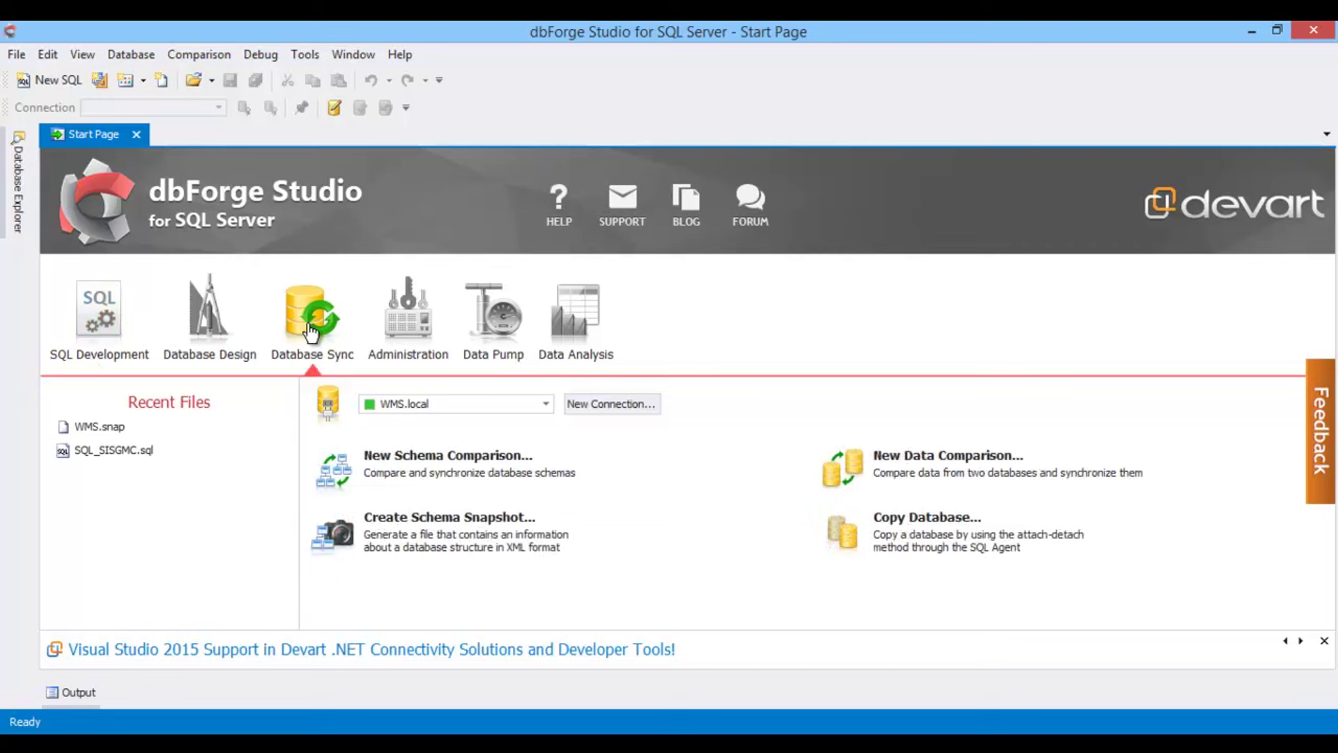
{"action": "left_click", "coordinate": [204, 56]}
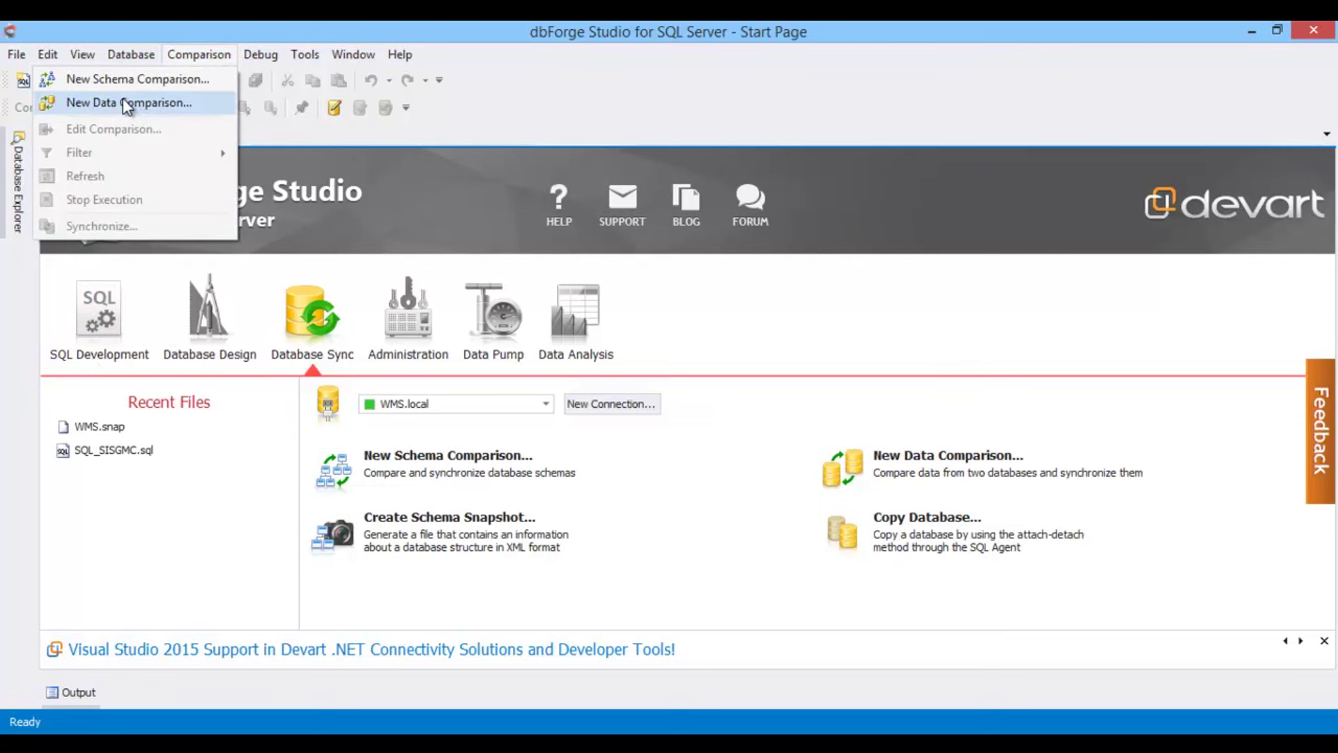
{"action": "left_click", "coordinate": [922, 469]}
{"action": "left_click", "coordinate": [922, 460]}
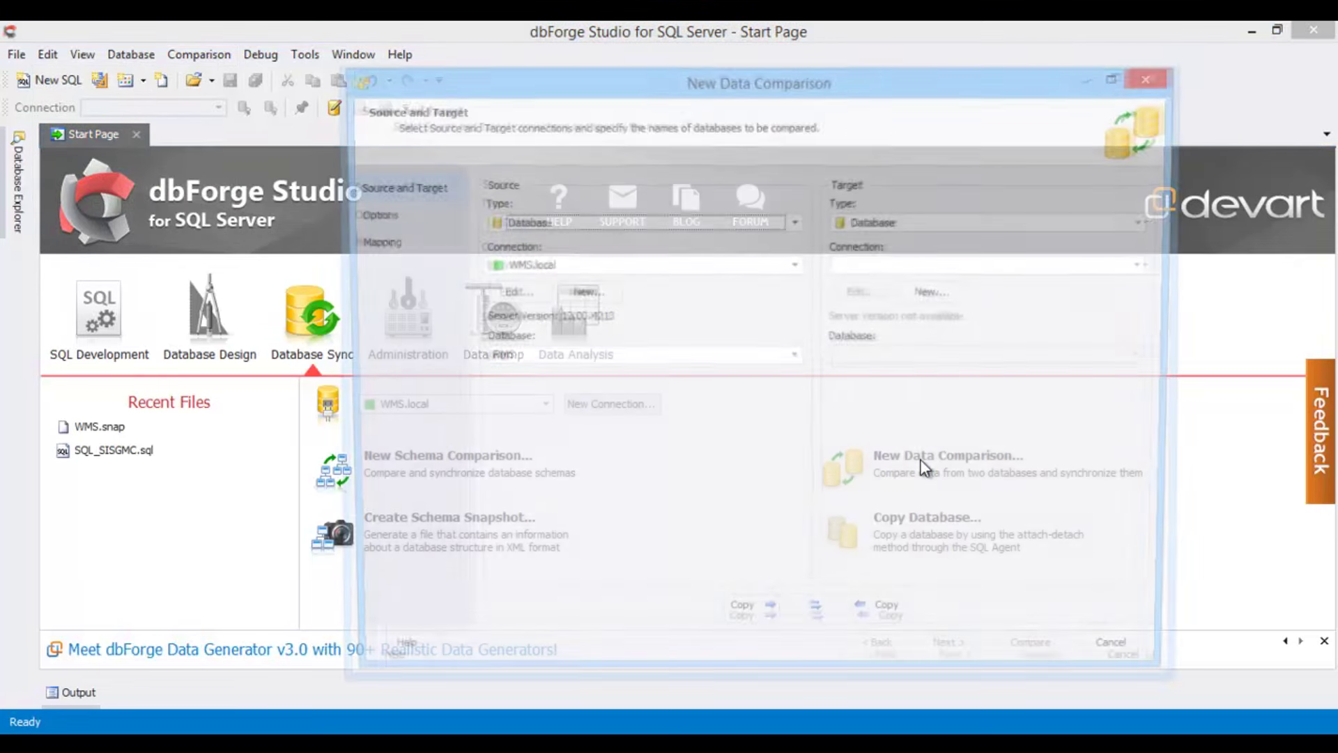
Set the comparison source type to Backup and add the file WMS_2015_08_03_22_10.bak
{"action": "left_click", "coordinate": [794, 223]}
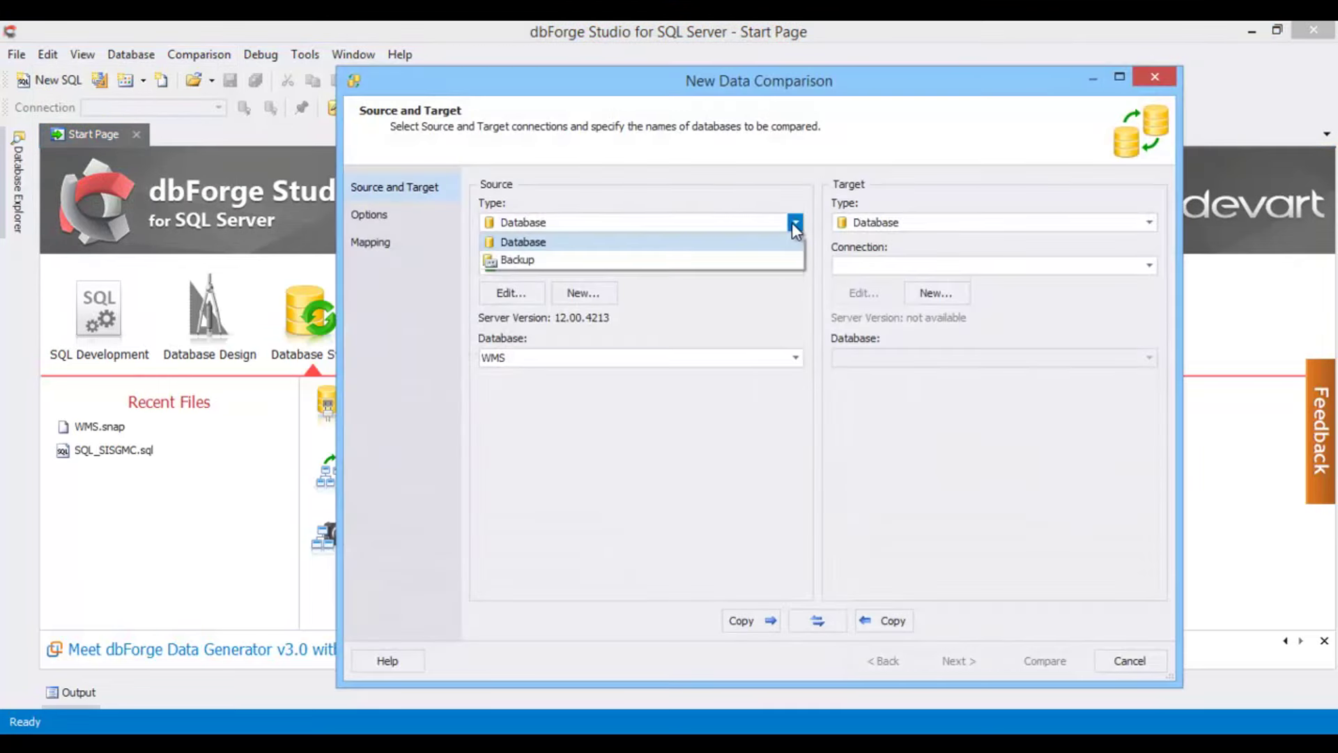
{"action": "left_click", "coordinate": [637, 259]}
{"action": "left_click", "coordinate": [509, 250]}
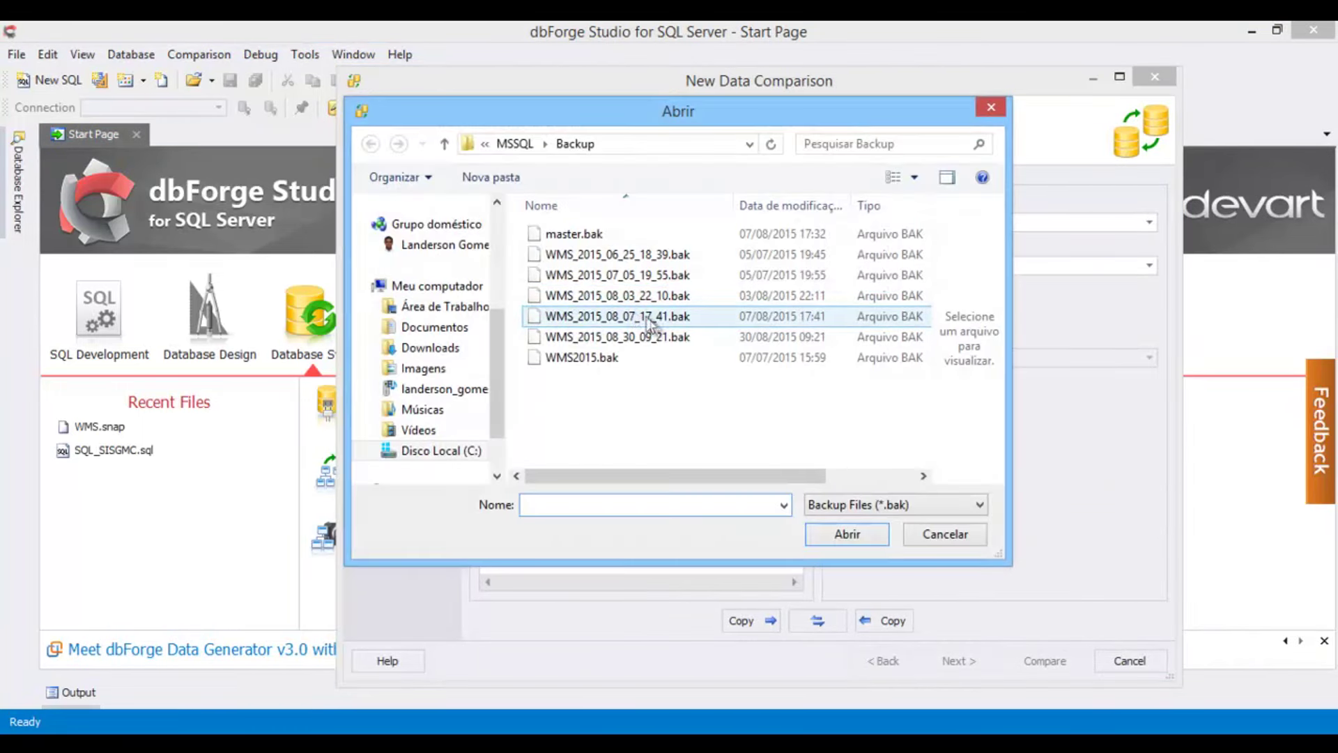
{"action": "mouse_move", "coordinate": [648, 476]}
{"action": "left_mouse_down"}
{"action": "mouse_move", "coordinate": [763, 479]}
{"action": "mouse_move", "coordinate": [643, 473]}
{"action": "left_mouse_up"}
{"action": "left_click", "coordinate": [619, 298]}
{"action": "left_click", "coordinate": [849, 533]}
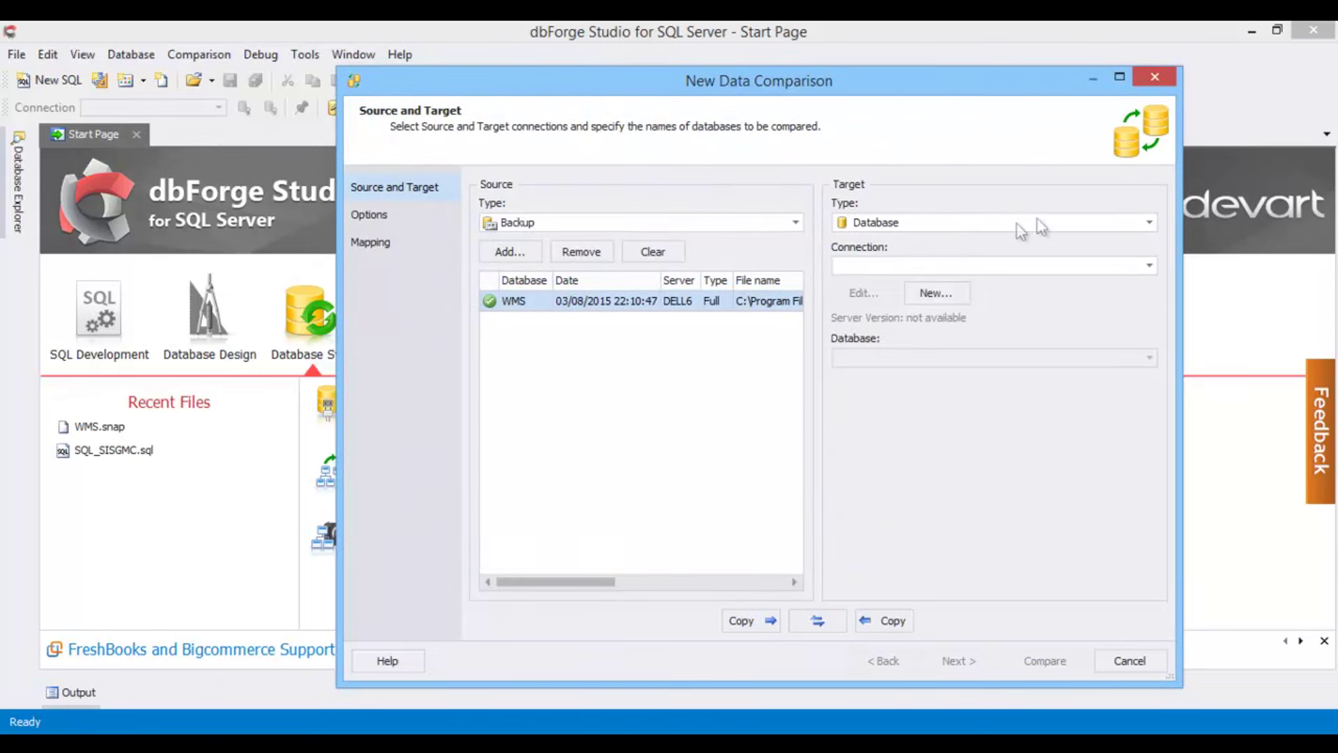
Set the comparison target to the WMS database on the WMS.local connection, keeping the Database type
{"action": "left_click", "coordinate": [1108, 223]}
{"action": "left_click", "coordinate": [1108, 223]}
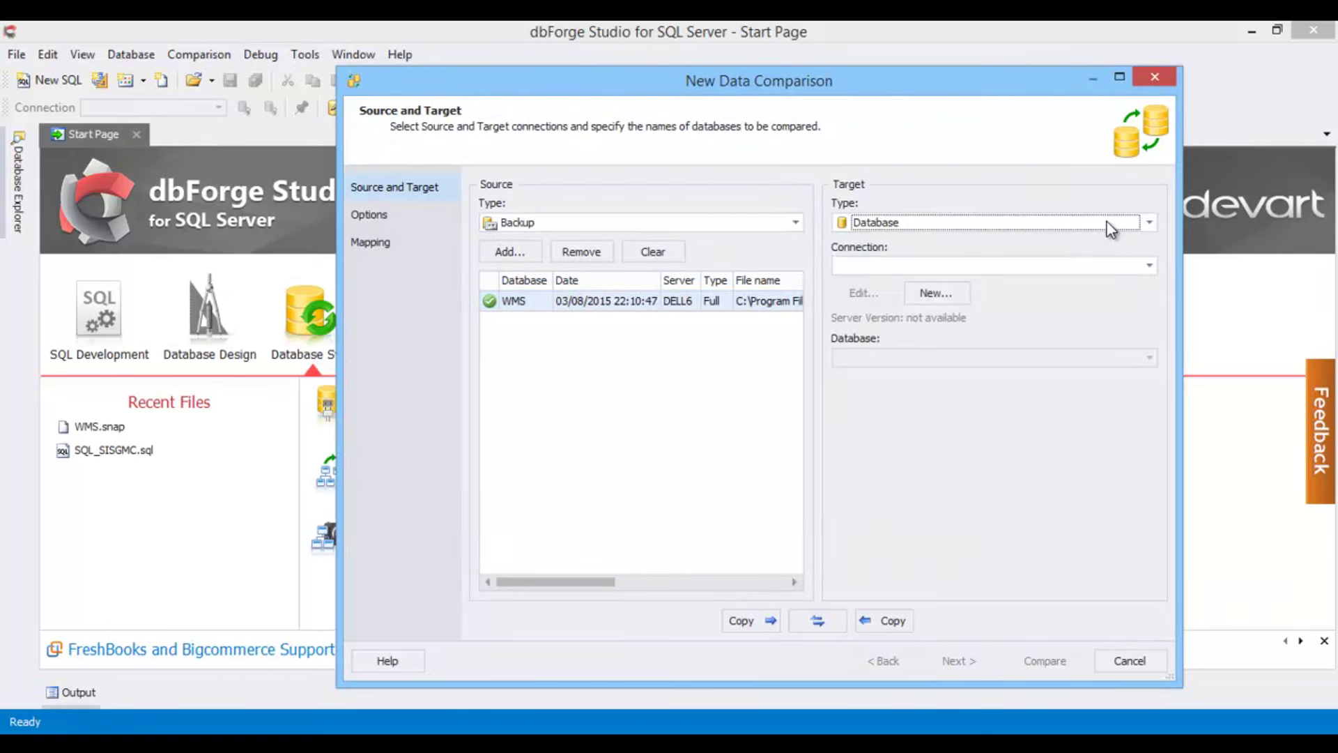
{"action": "left_click", "coordinate": [1109, 223]}
{"action": "left_click", "coordinate": [1045, 246]}
{"action": "left_click", "coordinate": [1149, 266]}
{"action": "left_click", "coordinate": [975, 341]}
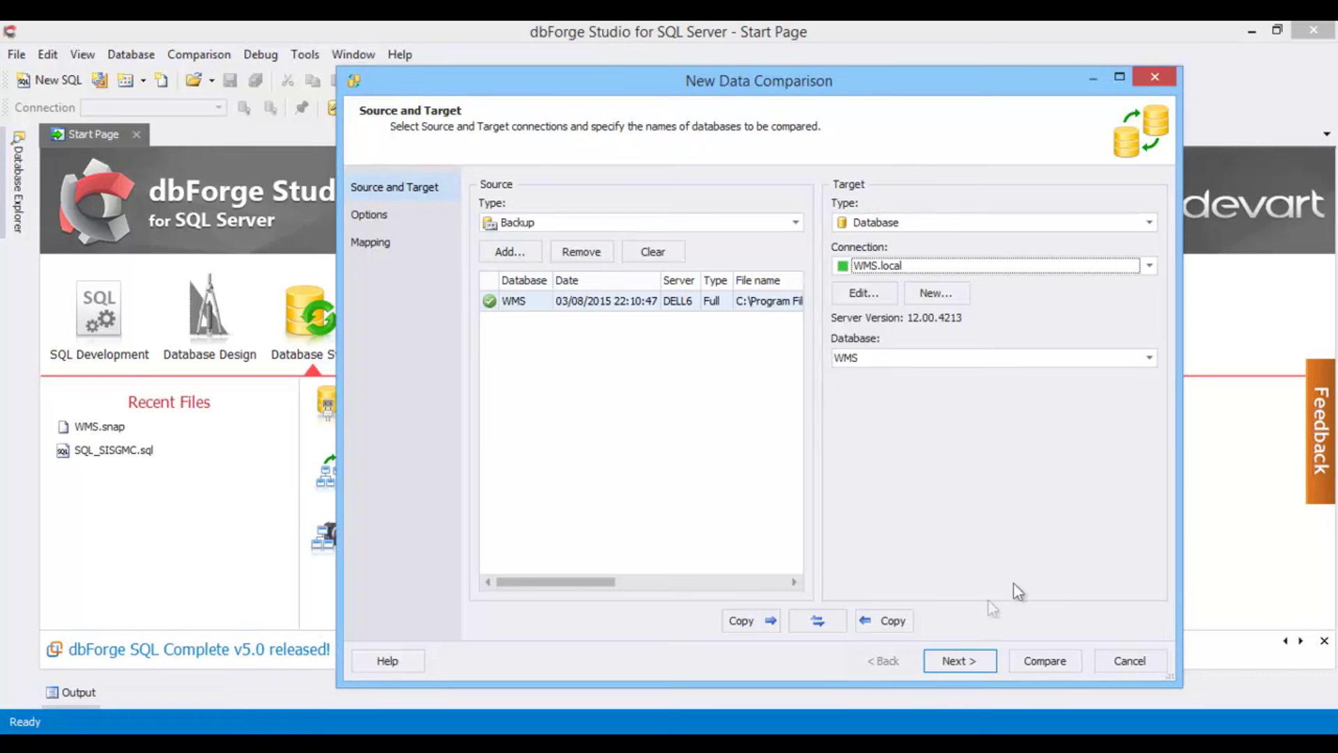
Review the auto mapping, comparison and display options, keep the defaults and continue to the object mapping
{"action": "left_click", "coordinate": [965, 662]}
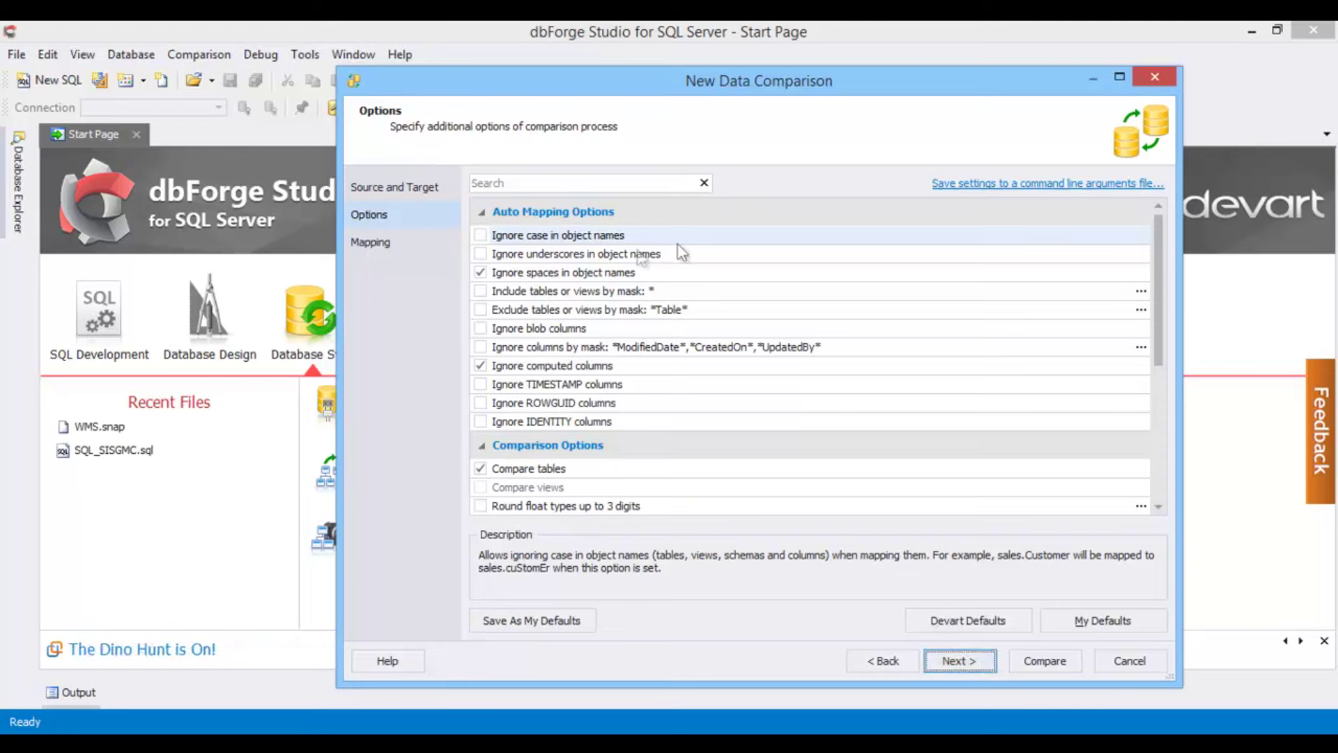
{"action": "left_click_drag", "start_coordinate": [1158, 276], "coordinate": [1163, 322]}
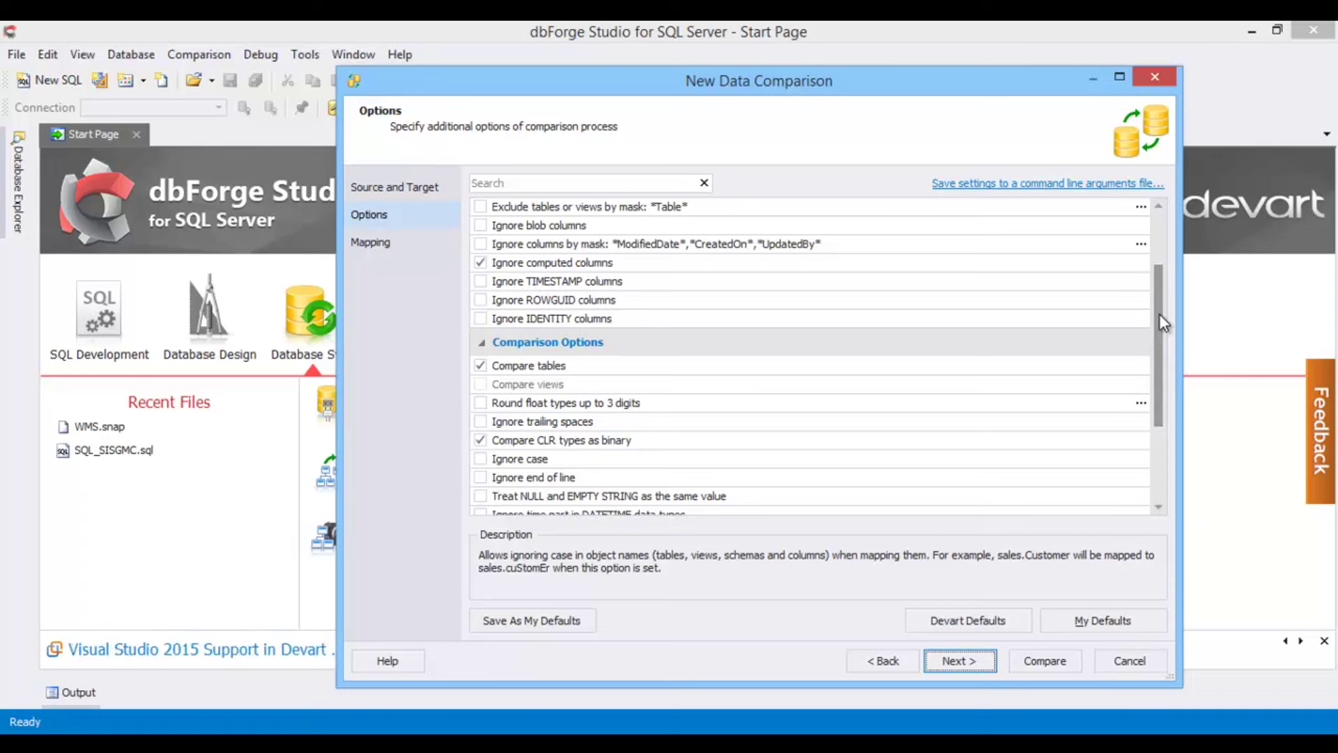
{"action": "left_click_drag", "start_coordinate": [1160, 315], "coordinate": [1160, 405]}
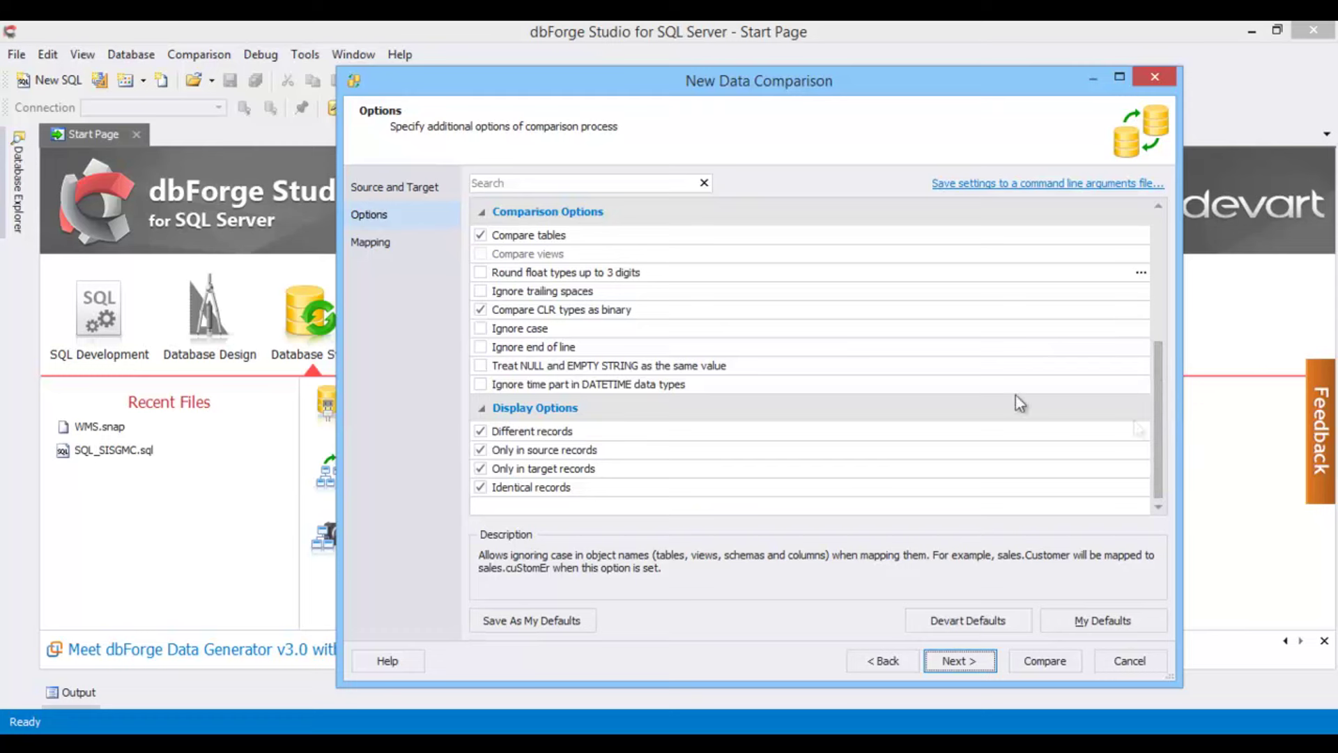
{"action": "mouse_move", "coordinate": [1168, 430]}
{"action": "left_mouse_down"}
{"action": "mouse_move", "coordinate": [1161, 299]}
{"action": "mouse_move", "coordinate": [1165, 445]}
{"action": "left_mouse_up"}
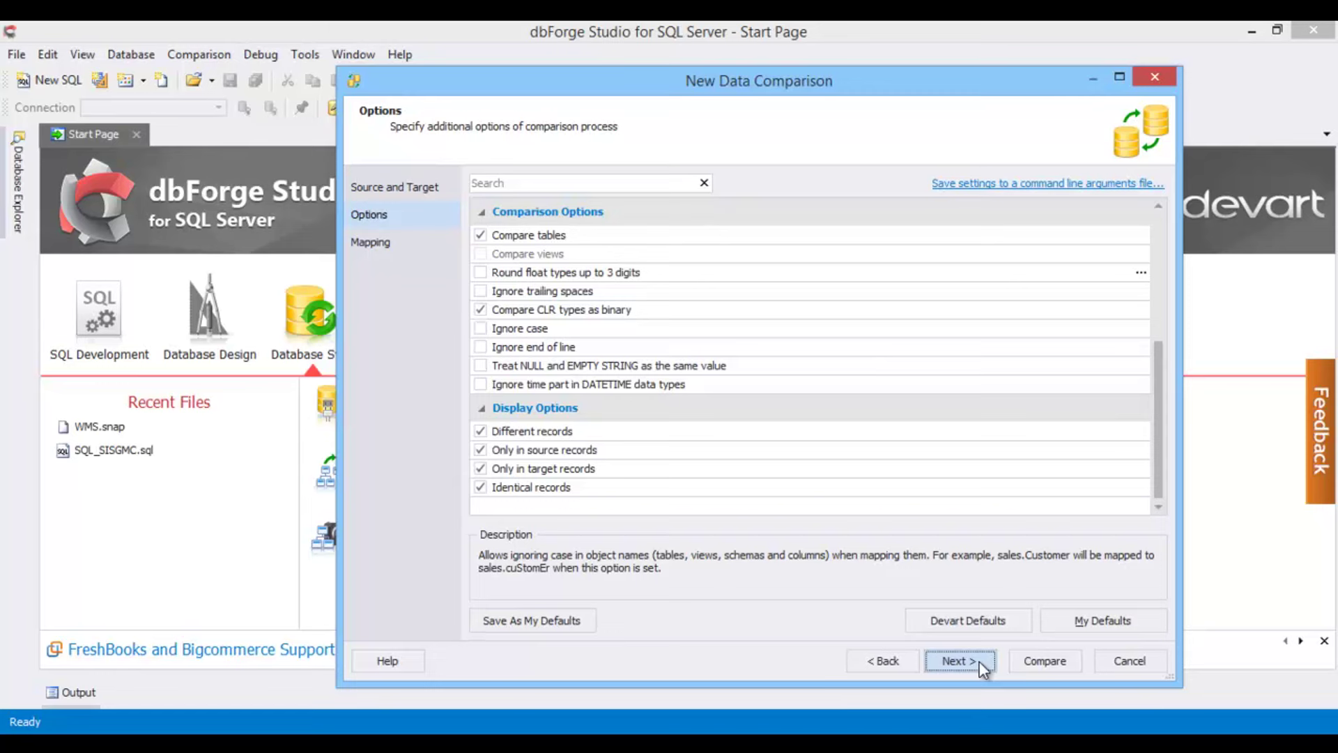
{"action": "left_click", "coordinate": [957, 661]}
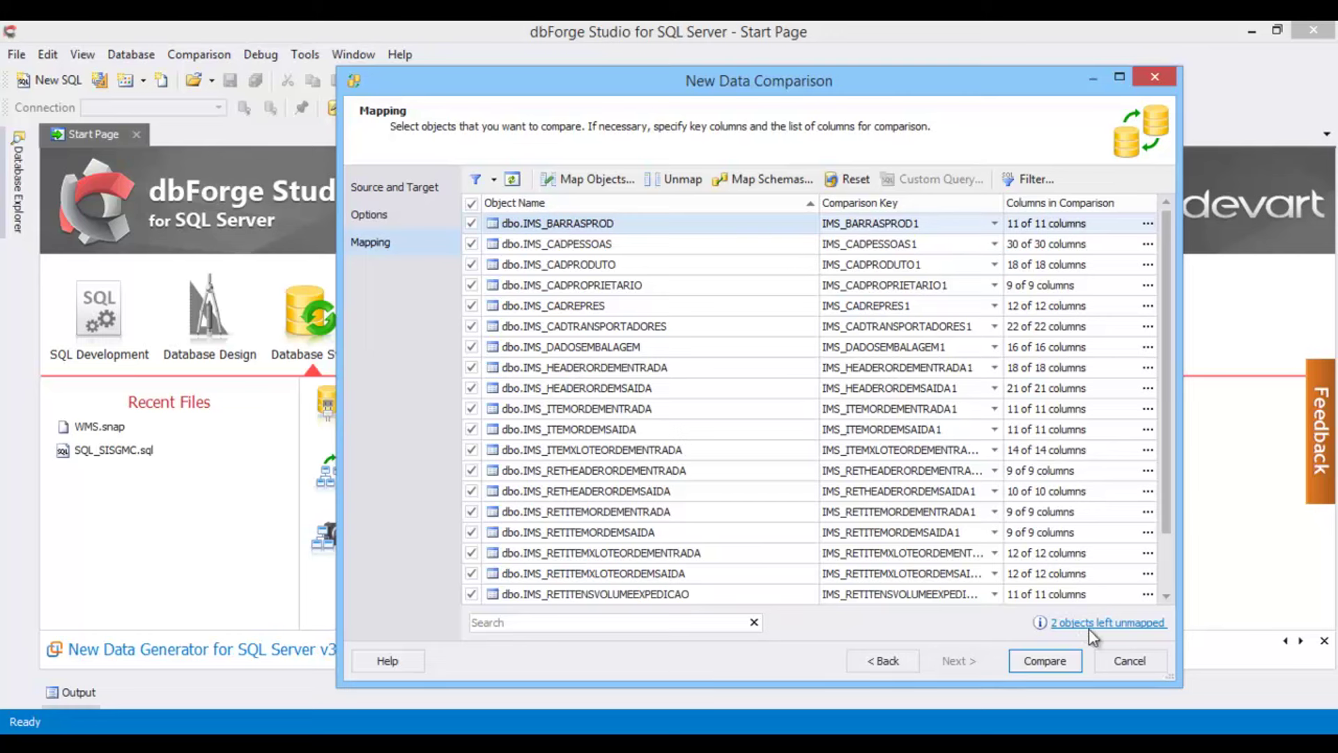
Exclude every object except dbo.IMS_CADREPRES and run the comparison, accepting that incorrectly mapped objects are ignored
{"action": "right_click", "coordinate": [579, 229]}
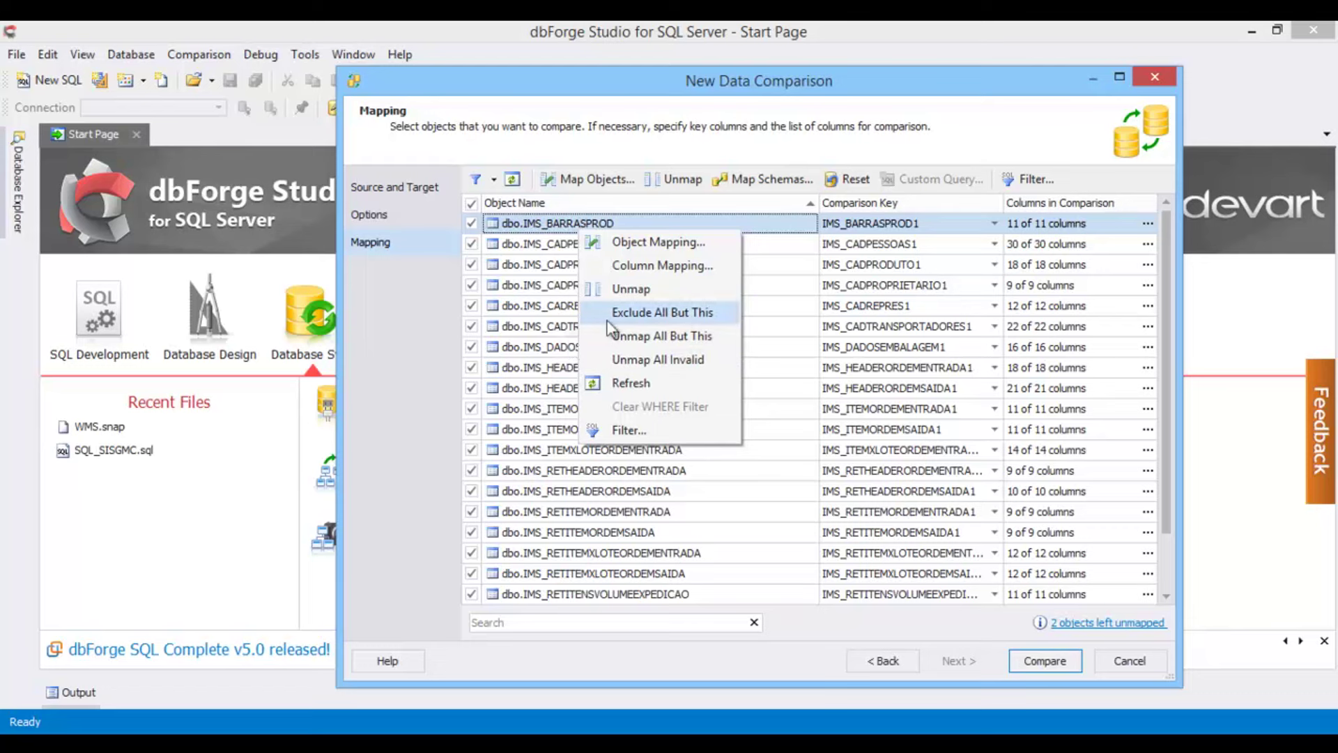
{"action": "left_click", "coordinate": [556, 307]}
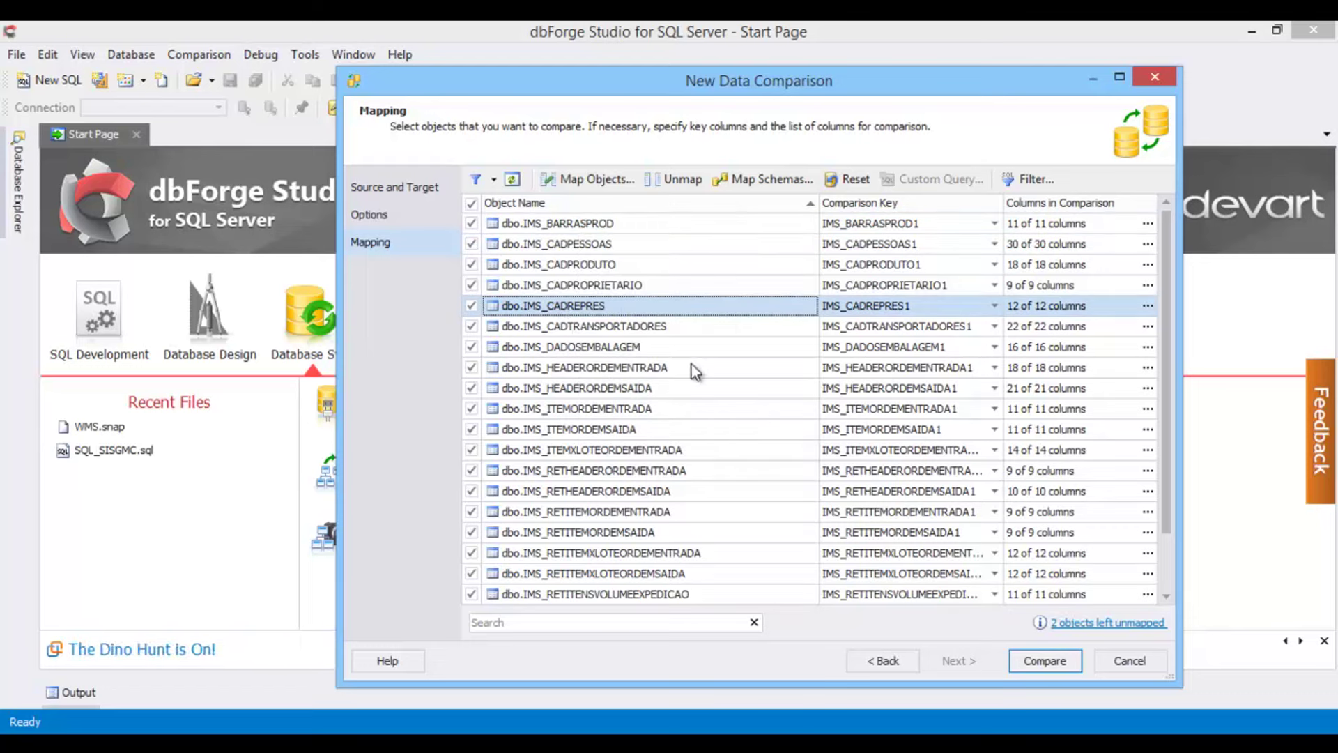
{"action": "right_click", "coordinate": [666, 304]}
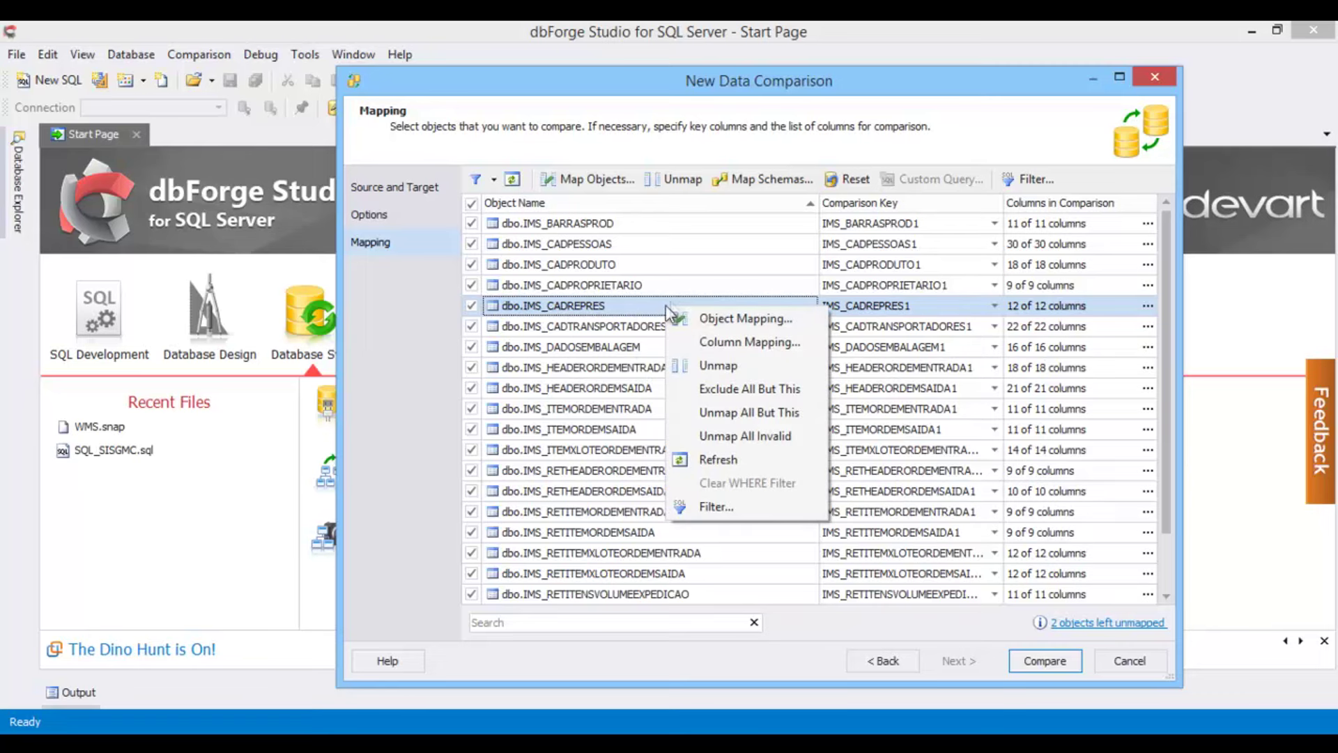
{"action": "left_click", "coordinate": [772, 389]}
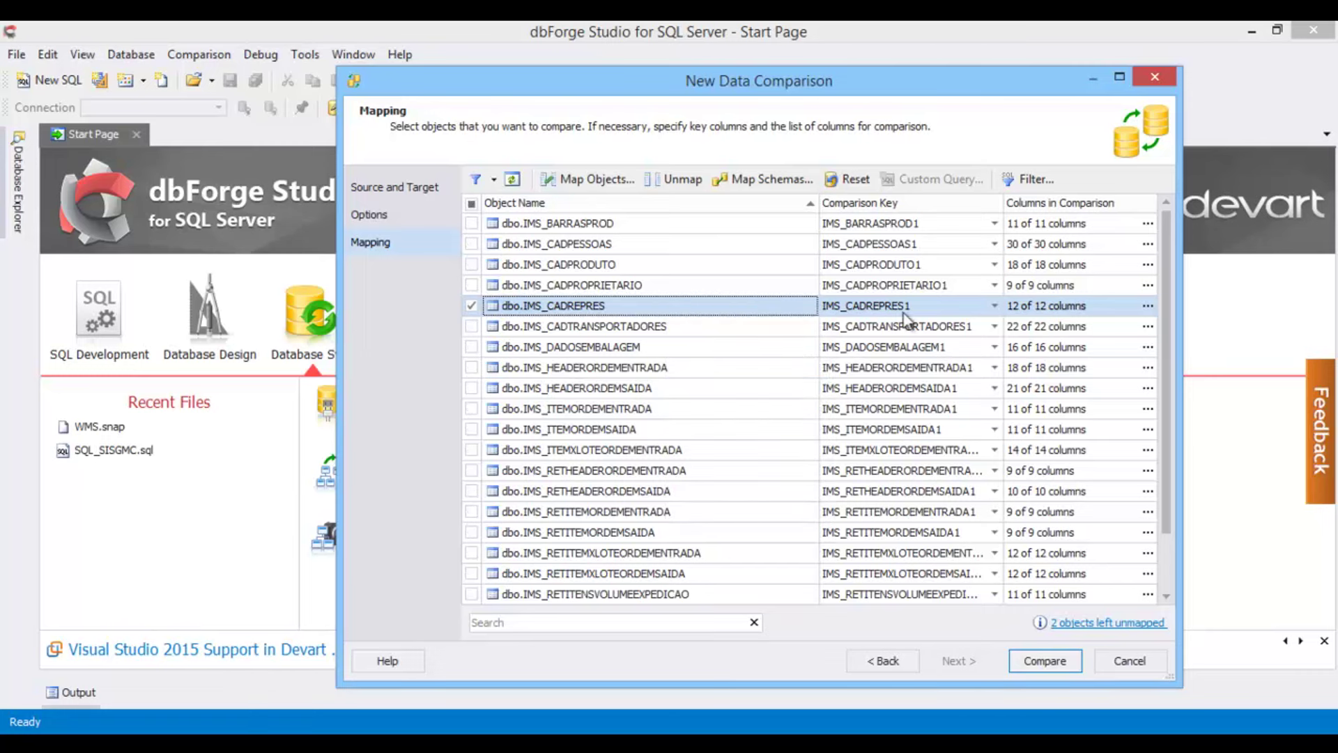
{"action": "left_click", "coordinate": [1043, 667]}
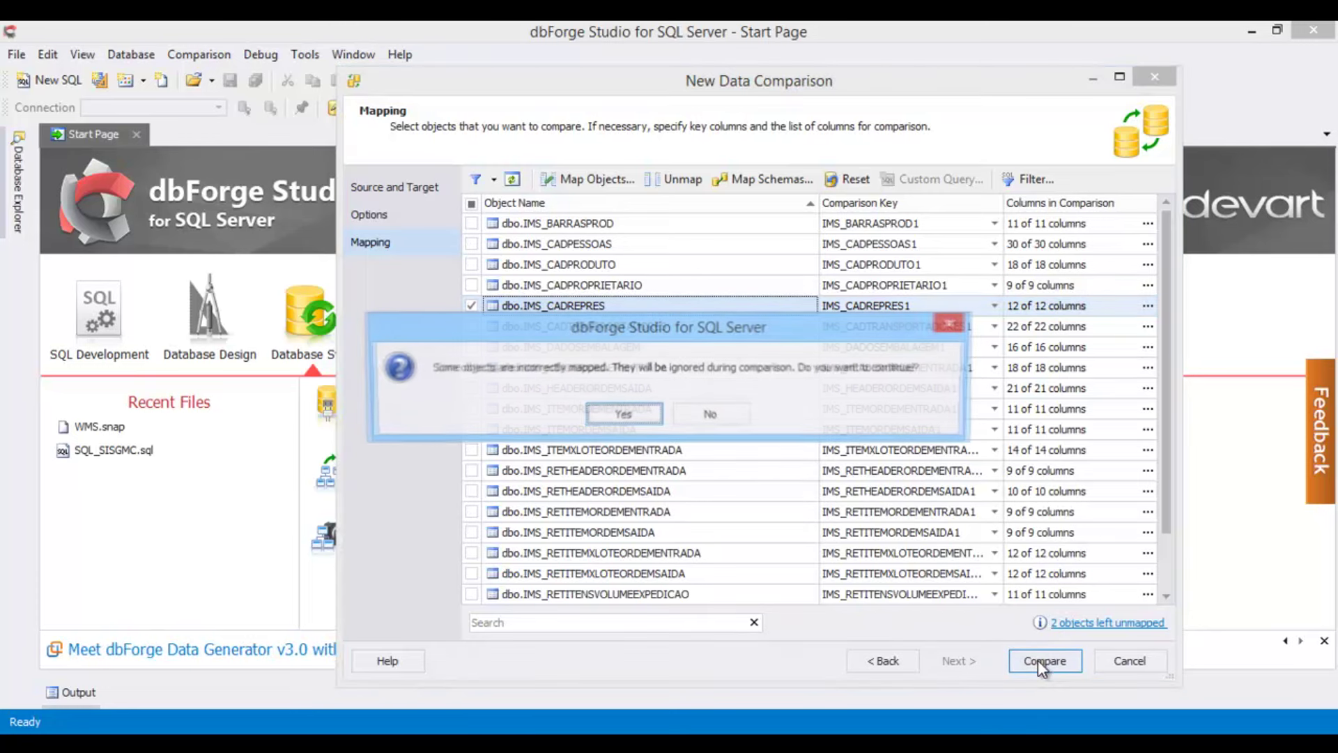
{"action": "left_click", "coordinate": [633, 412]}
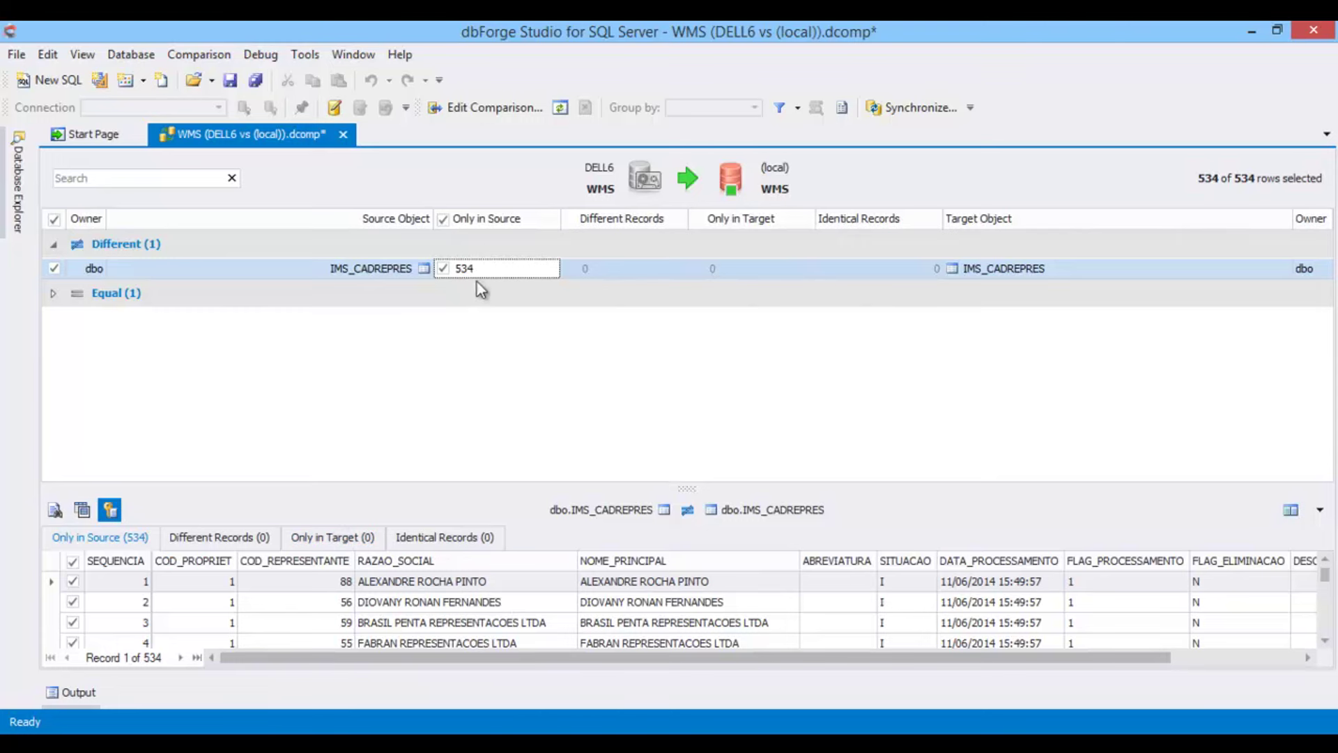
Start the data synchronization, executing the script directly against the target database and refreshing the comparison results after success
{"action": "left_click", "coordinate": [694, 178]}
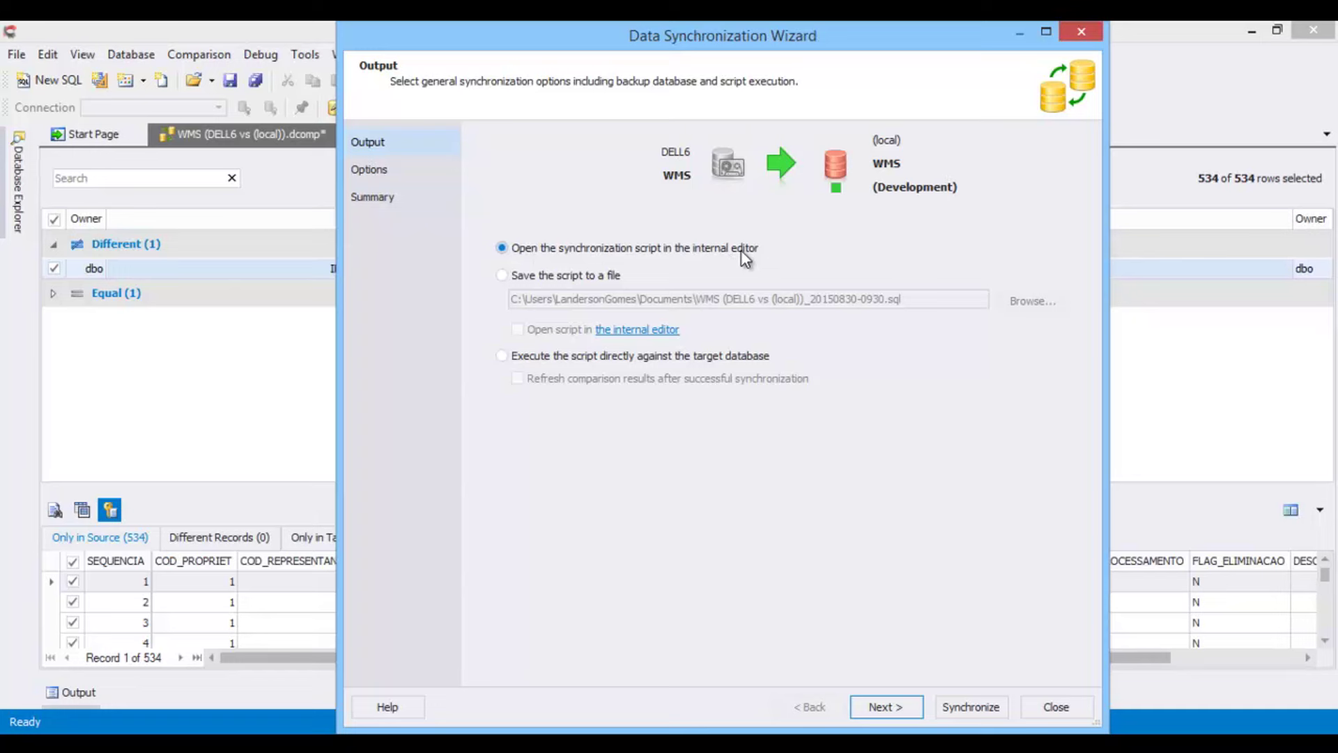
{"action": "left_click", "coordinate": [562, 276]}
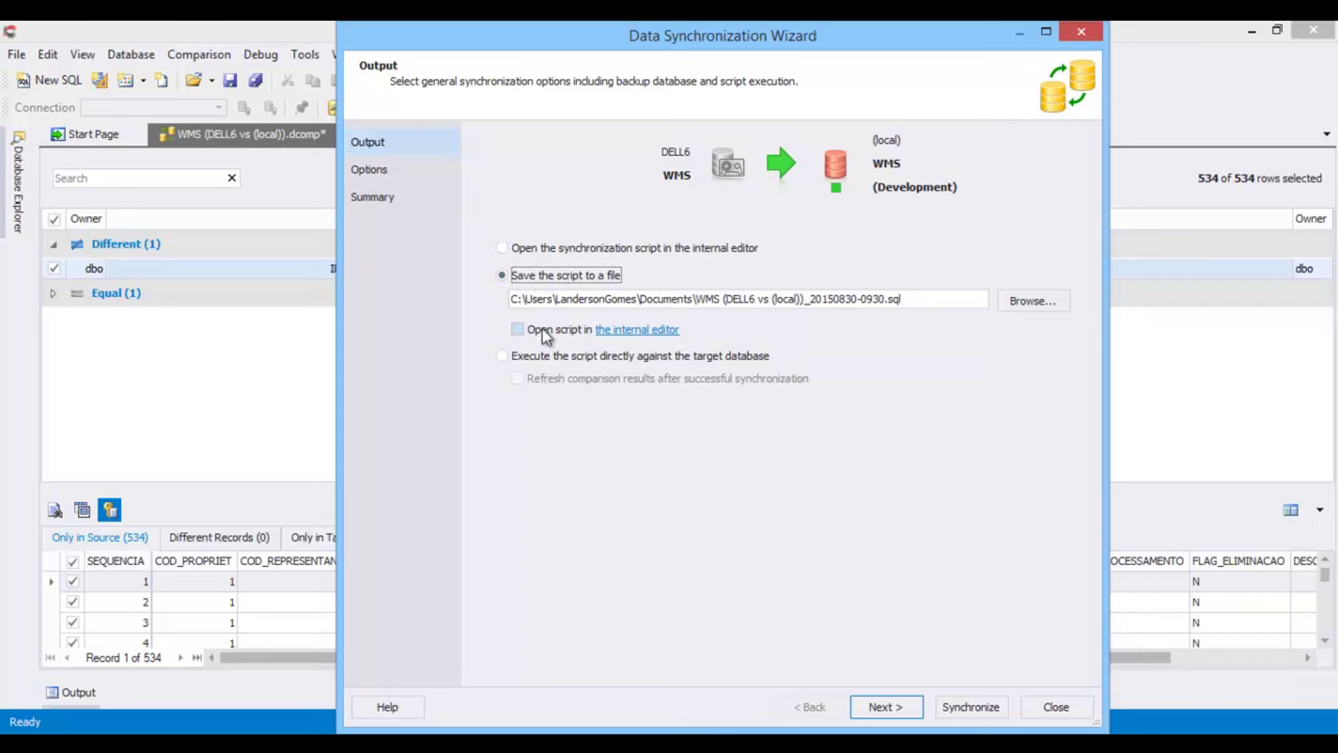
{"action": "left_click", "coordinate": [503, 356]}
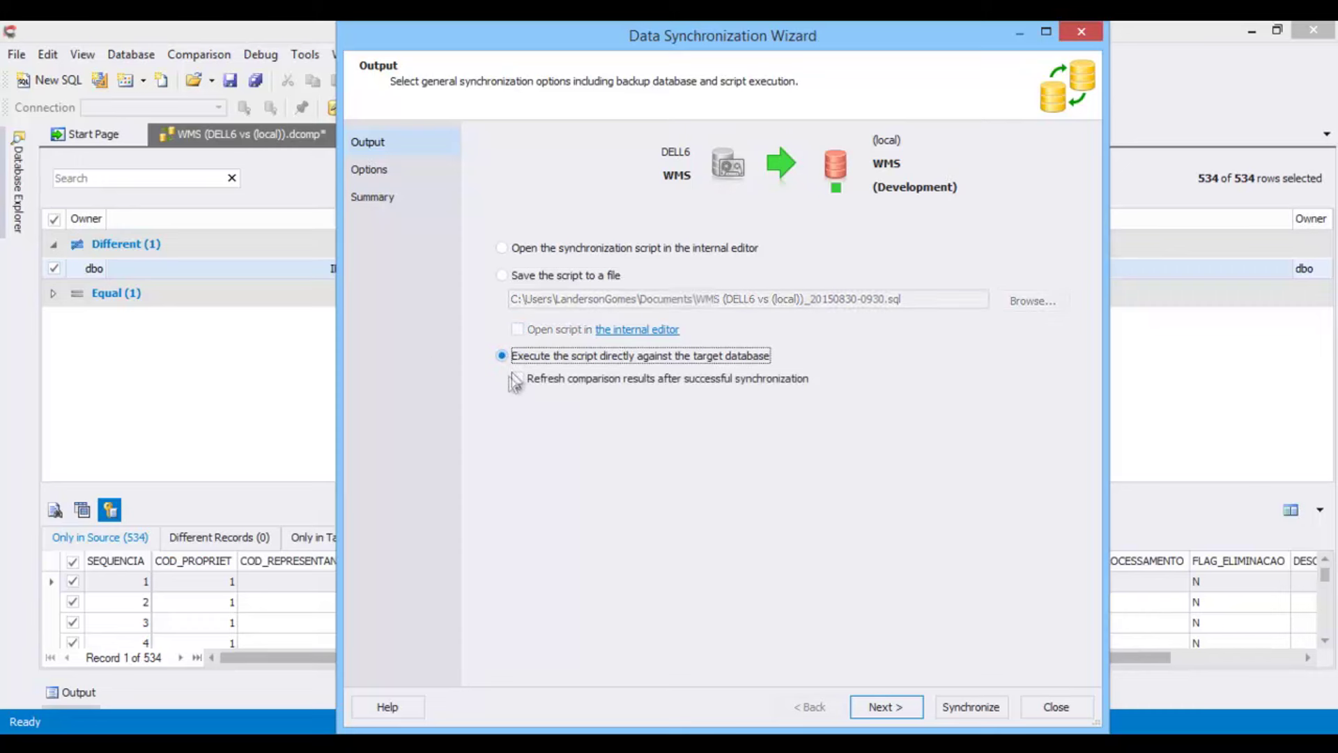
{"action": "left_click", "coordinate": [520, 380]}
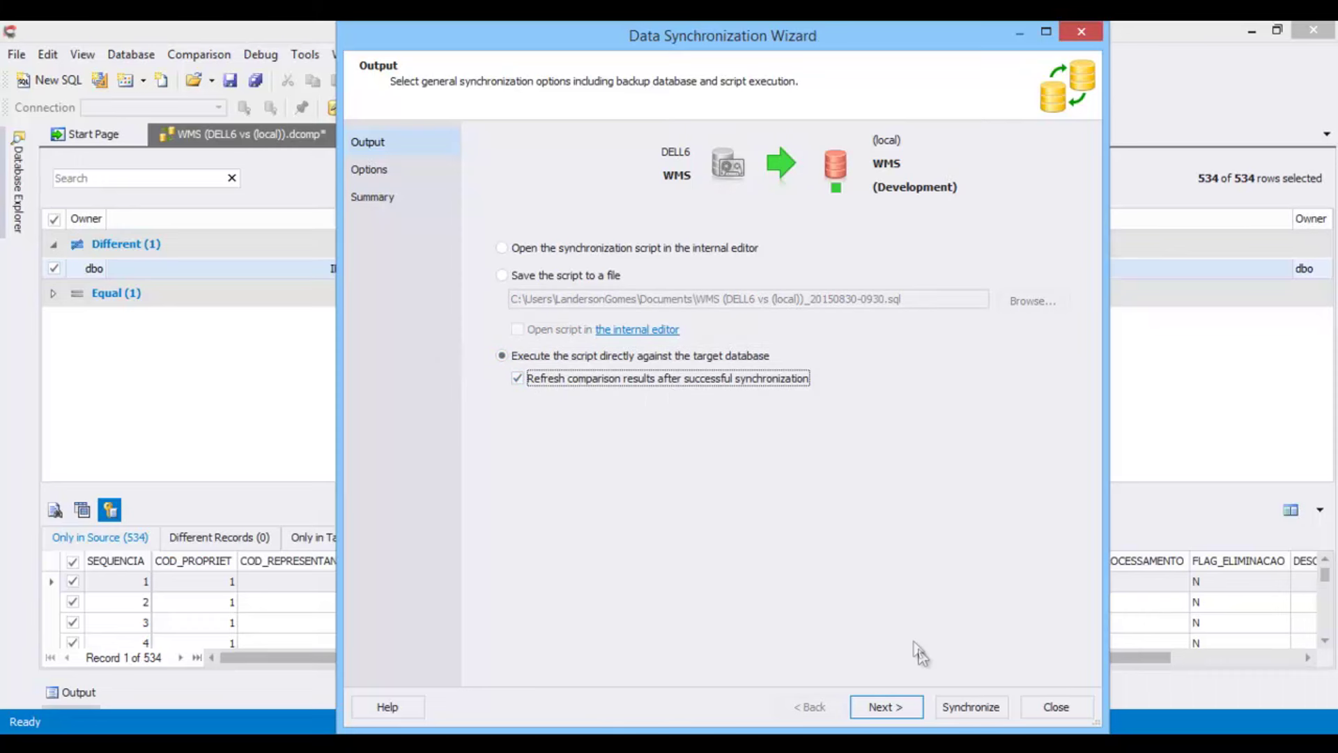
Turn off the target database backup in the synchronization options, keep the remaining options and run the synchronization
{"action": "left_click", "coordinate": [885, 707]}
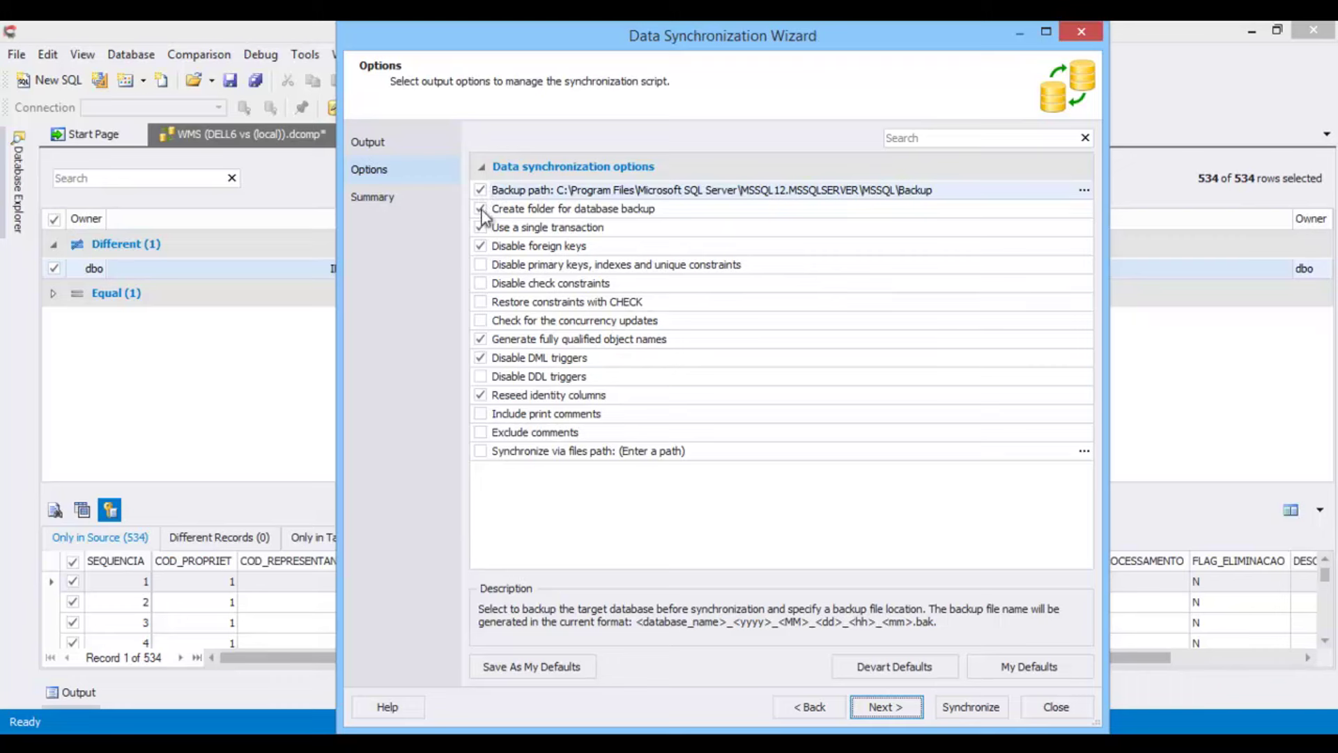
{"action": "left_click", "coordinate": [574, 215]}
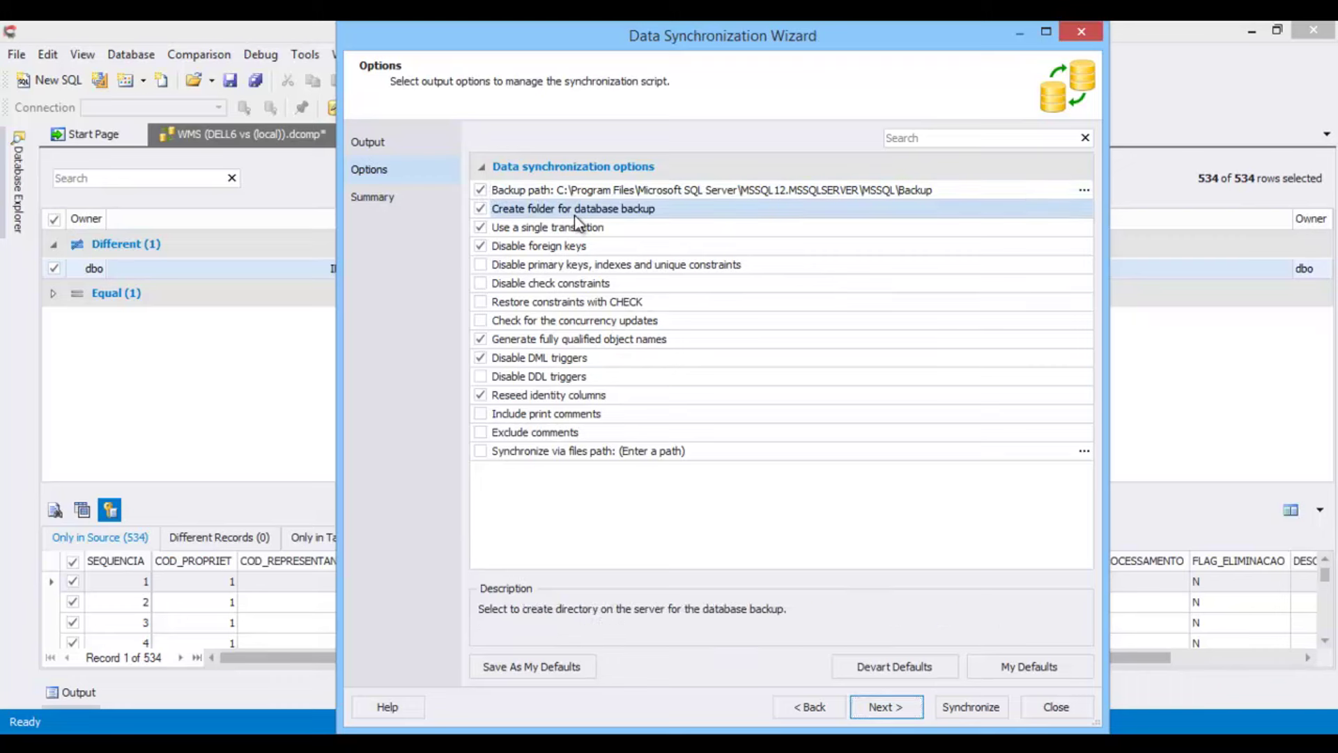
{"action": "key", "text": "Up"}
{"action": "left_click", "coordinate": [568, 212]}
{"action": "left_click", "coordinate": [480, 190]}
{"action": "left_click", "coordinate": [480, 190]}
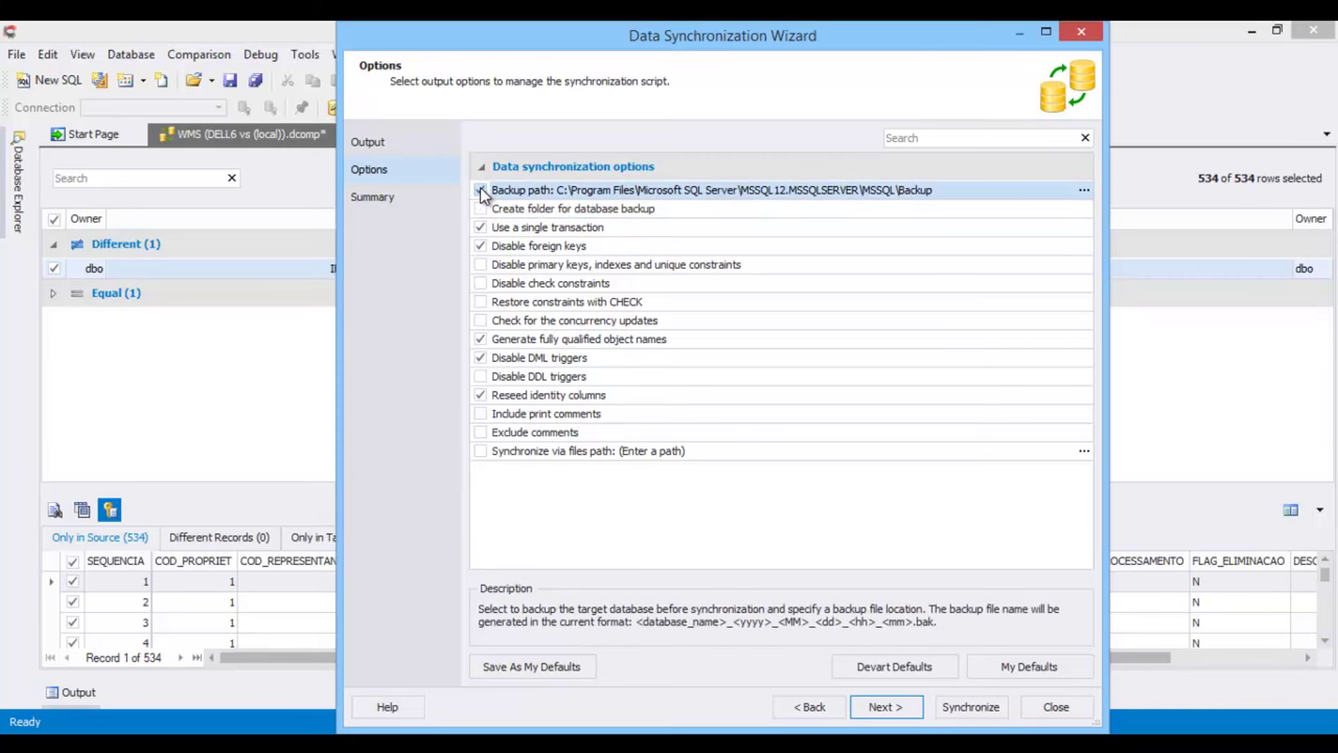
{"action": "left_click", "coordinate": [480, 190]}
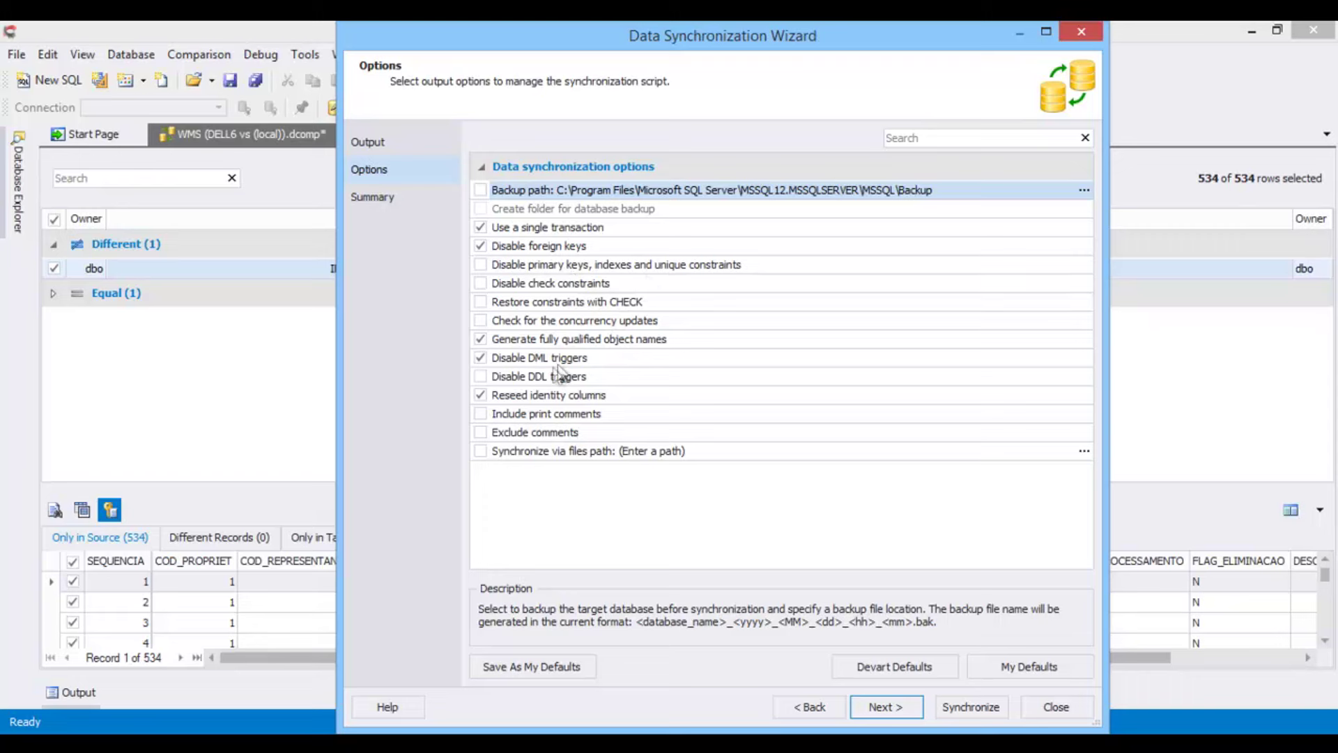
{"action": "left_click", "coordinate": [881, 707]}
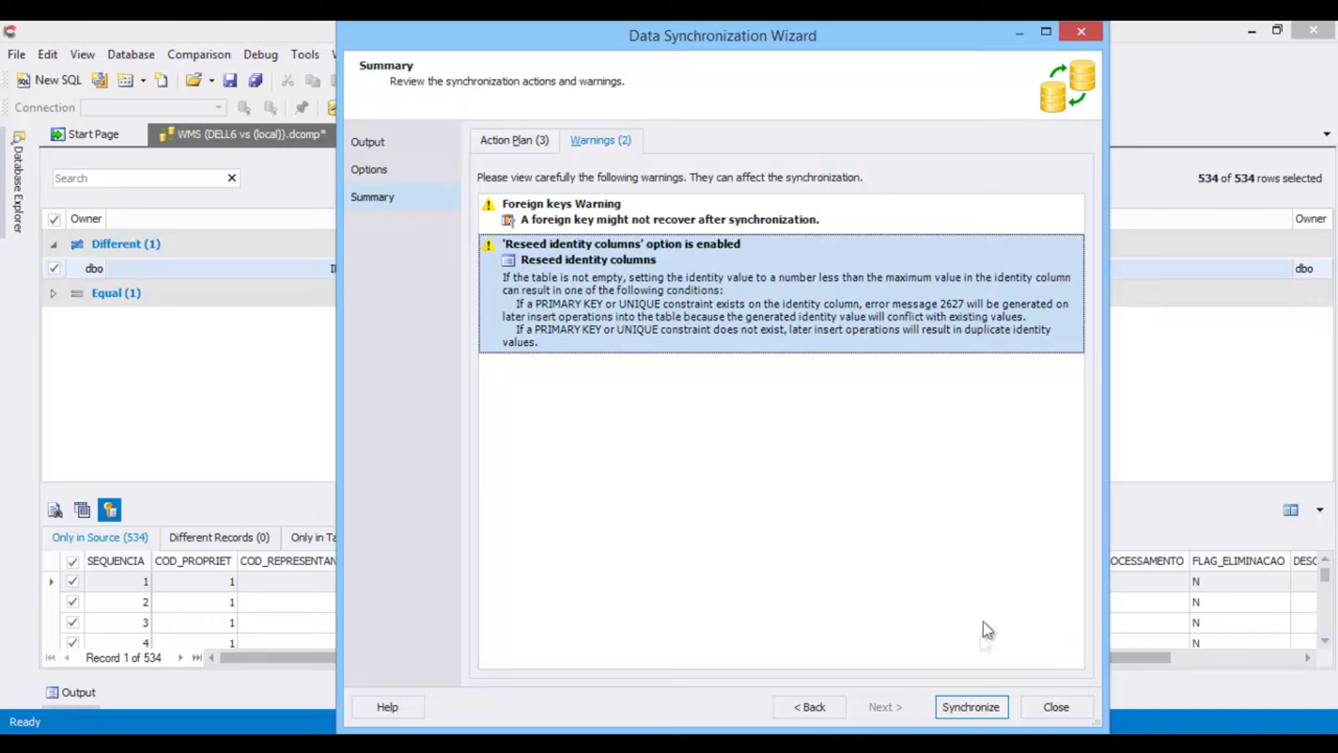
{"action": "left_click", "coordinate": [955, 705]}
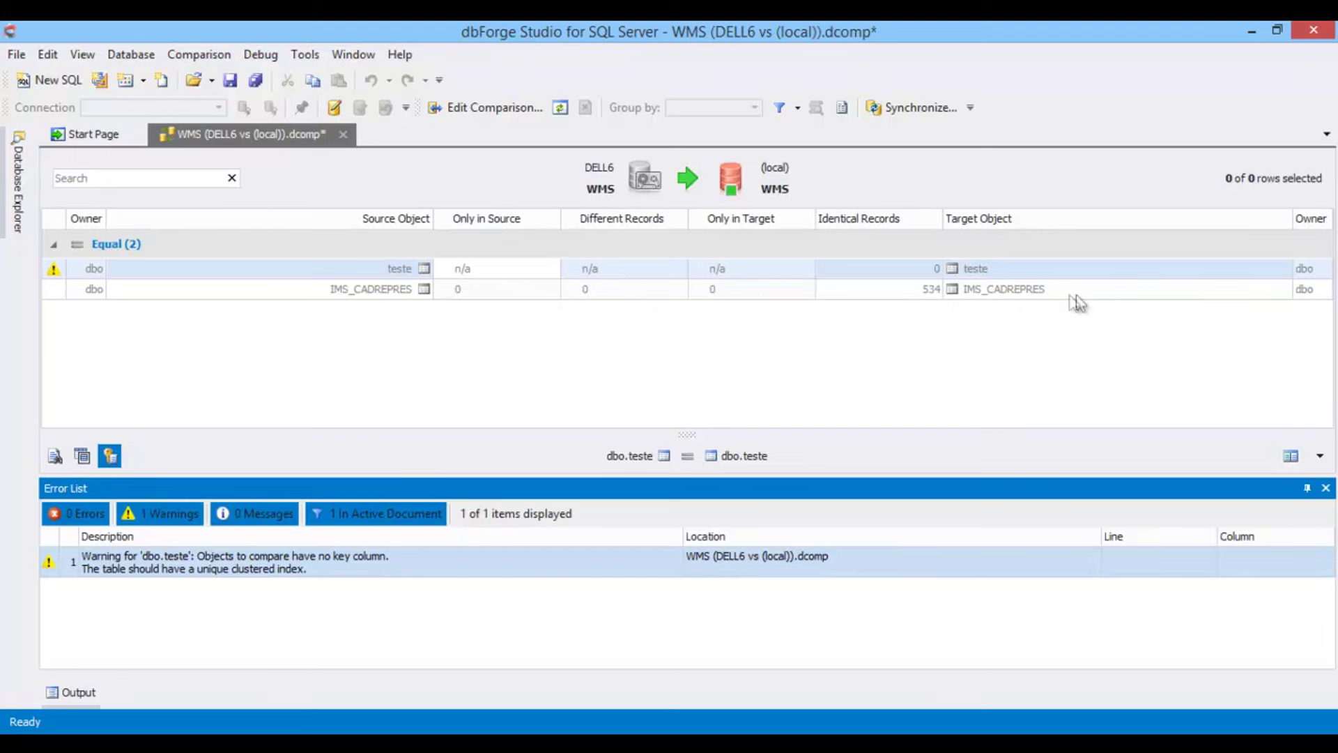
Close the WMS comparison document without saving it and dismiss the error list
{"action": "left_click", "coordinate": [345, 136]}
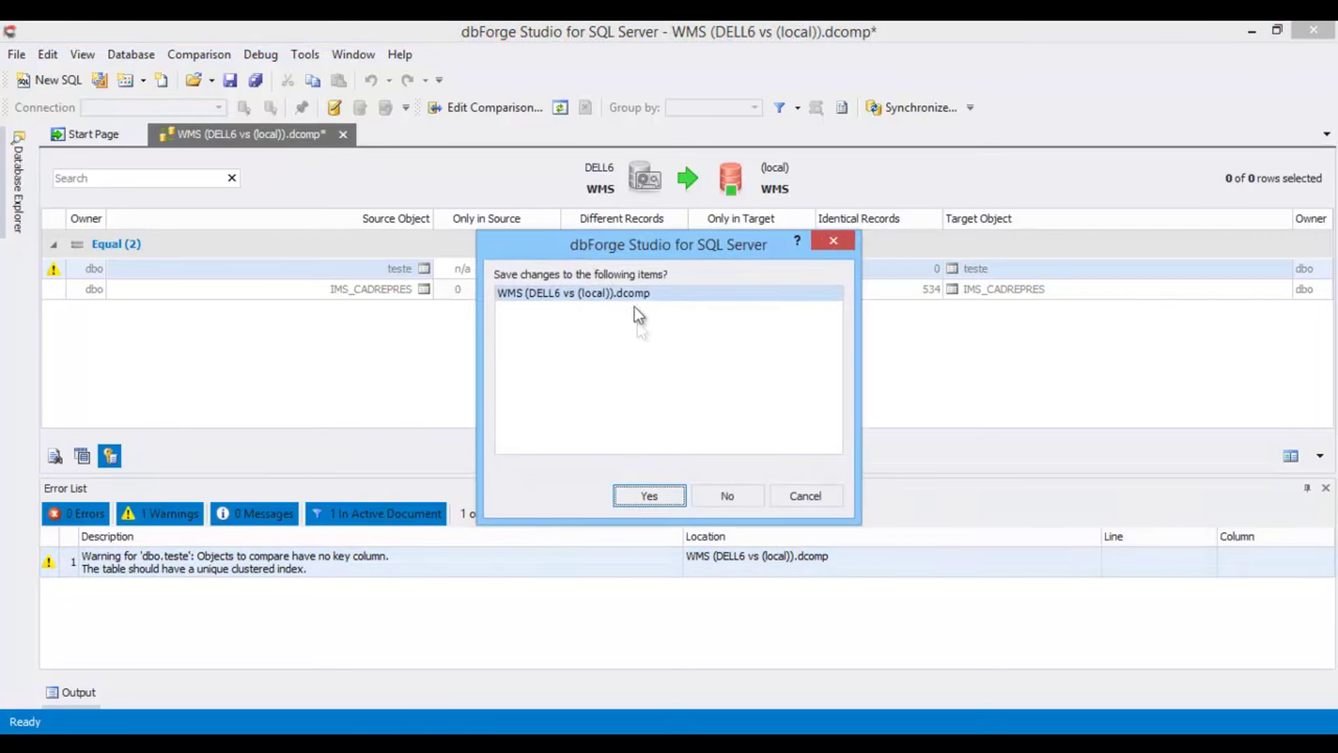
{"action": "left_click", "coordinate": [729, 498]}
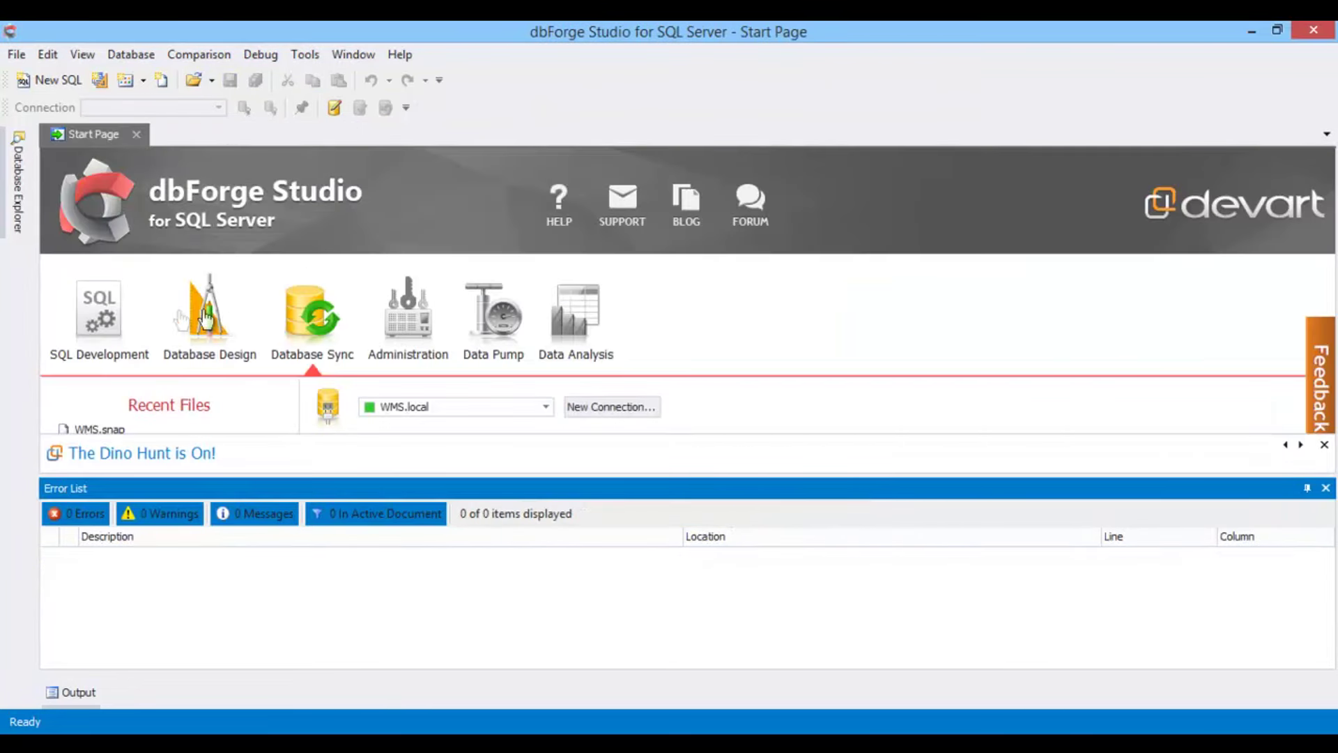
{"action": "left_click", "coordinate": [115, 321]}
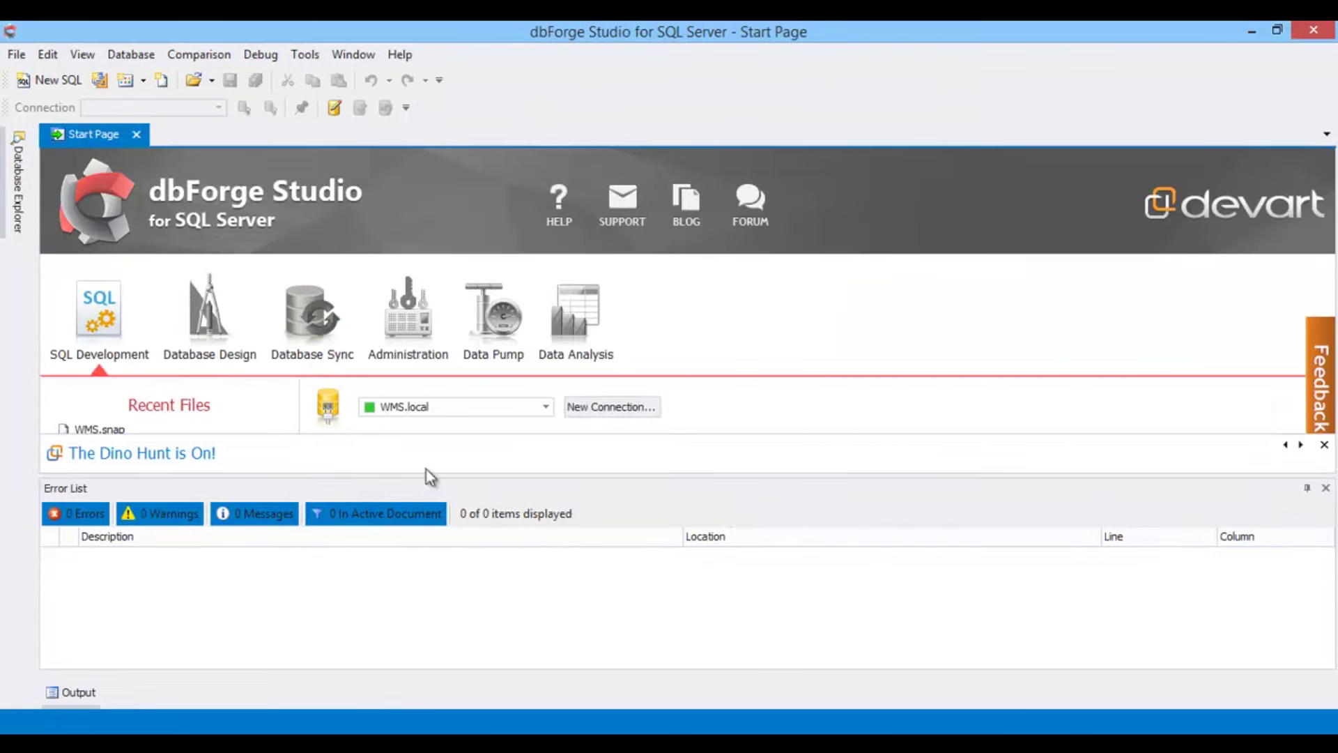
{"action": "left_click", "coordinate": [1325, 488]}
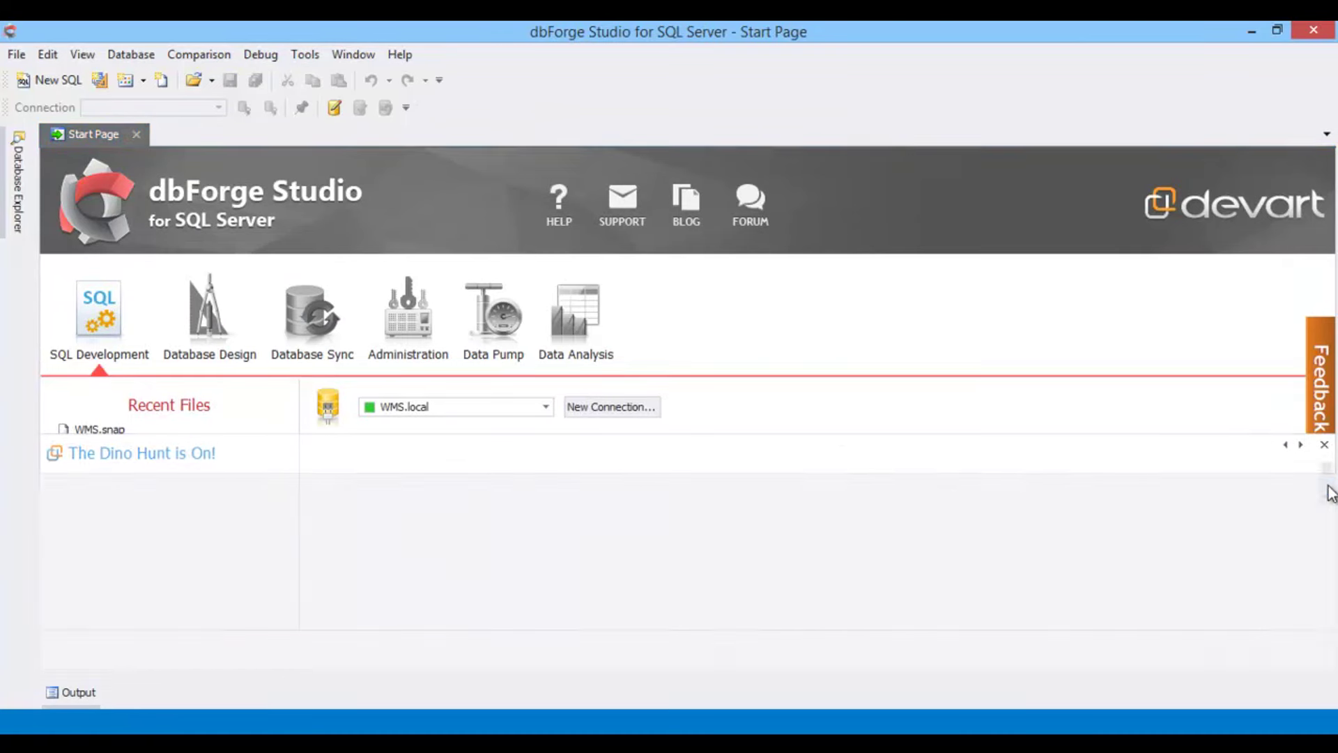
Open a new SQL document connected to WMS.local
{"action": "left_click", "coordinate": [513, 471]}
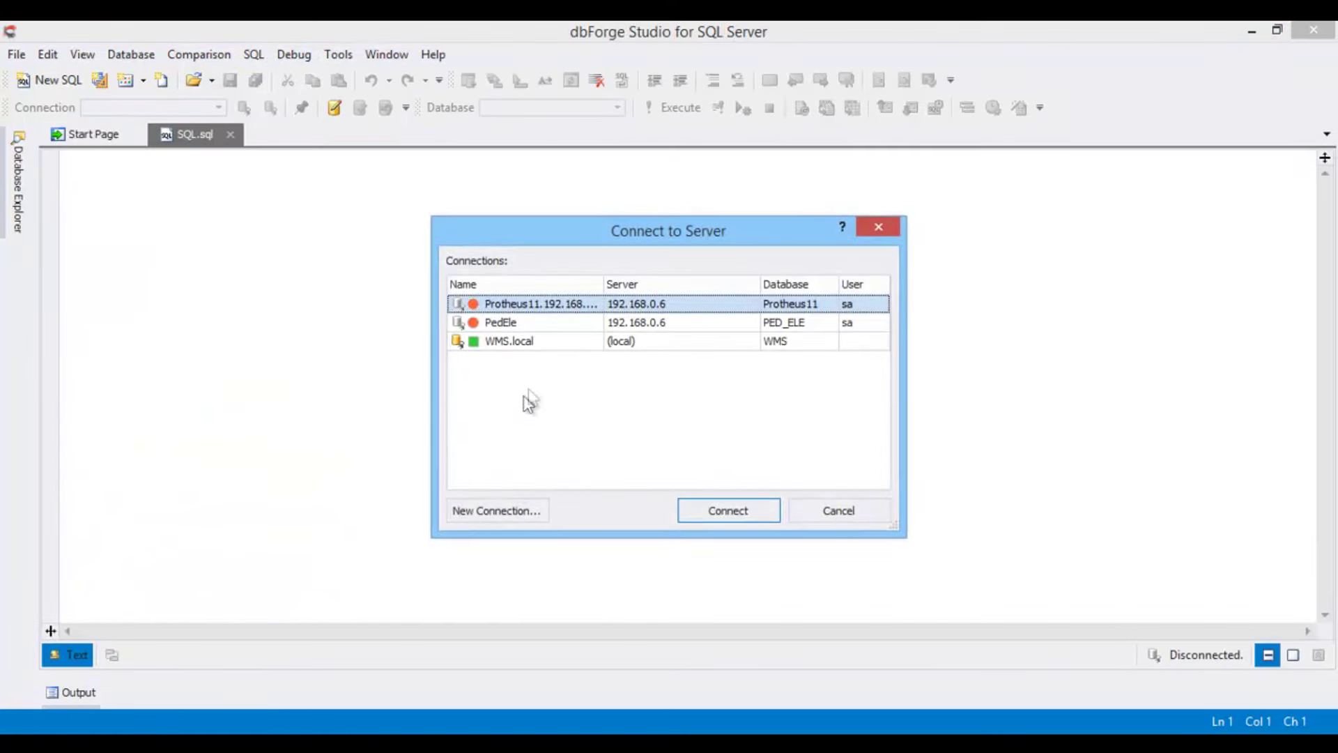
{"action": "left_click", "coordinate": [561, 343]}
{"action": "left_click", "coordinate": [712, 509]}
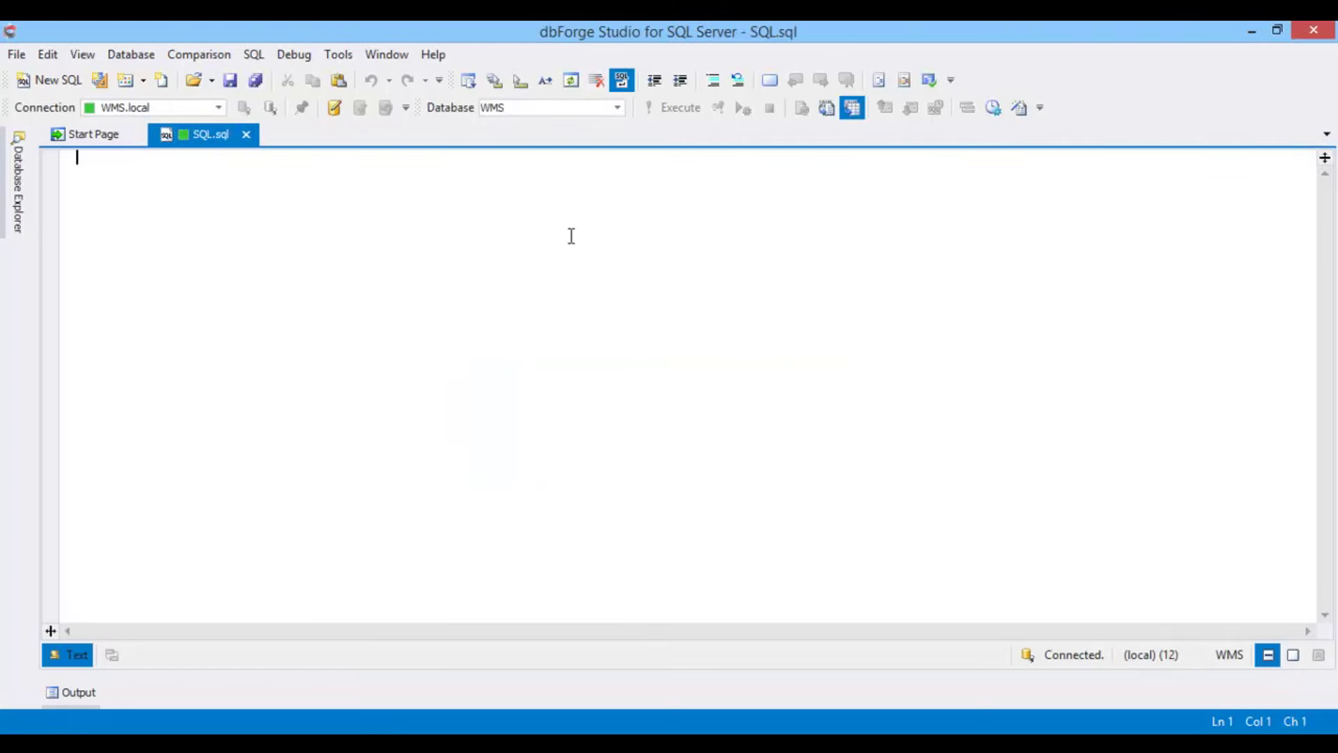
Query all restored records with SELECT * FROM IMS_CADREPRES ic and make the result grid editable
{"action": "type", "text": "select"}
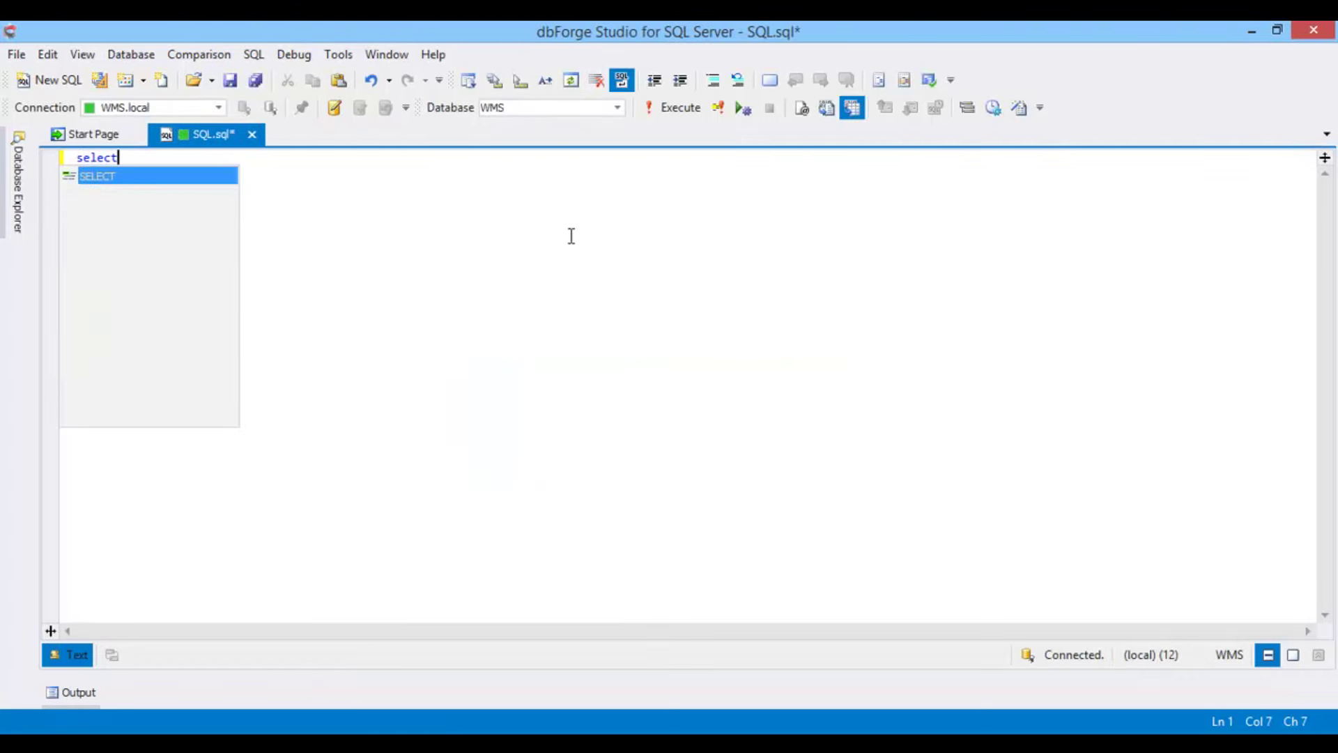
{"action": "type", "text": " * from "}
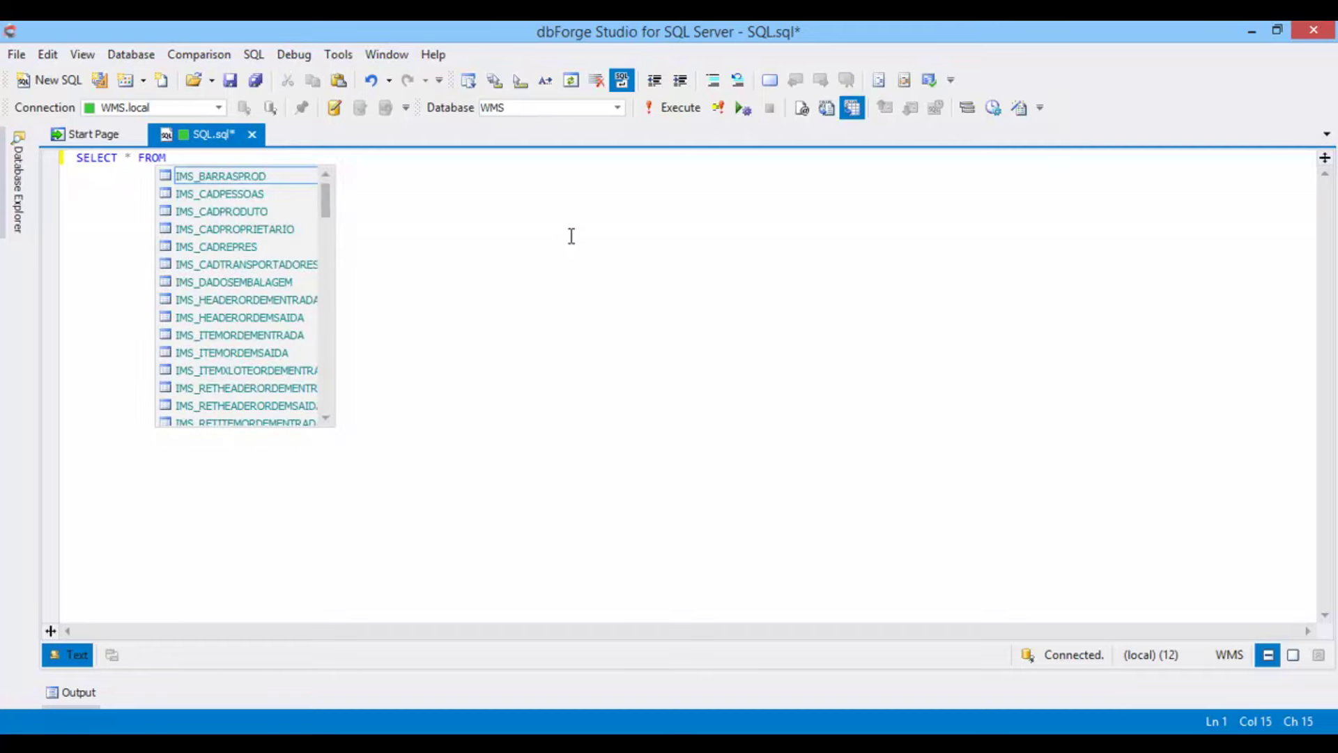
{"action": "type", "text": "ims_cadr"}
{"action": "key", "text": "Return"}
{"action": "type", "text": "ic"}
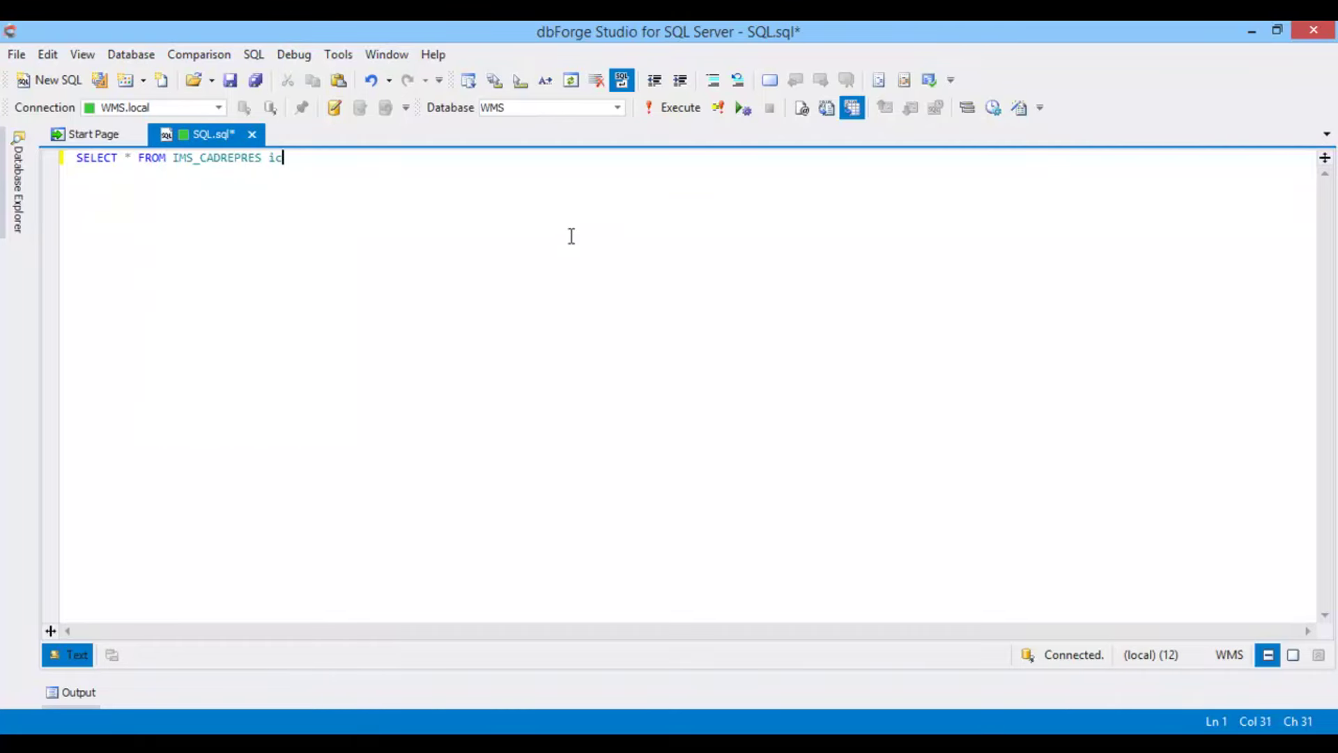
{"action": "key", "text": "F5"}
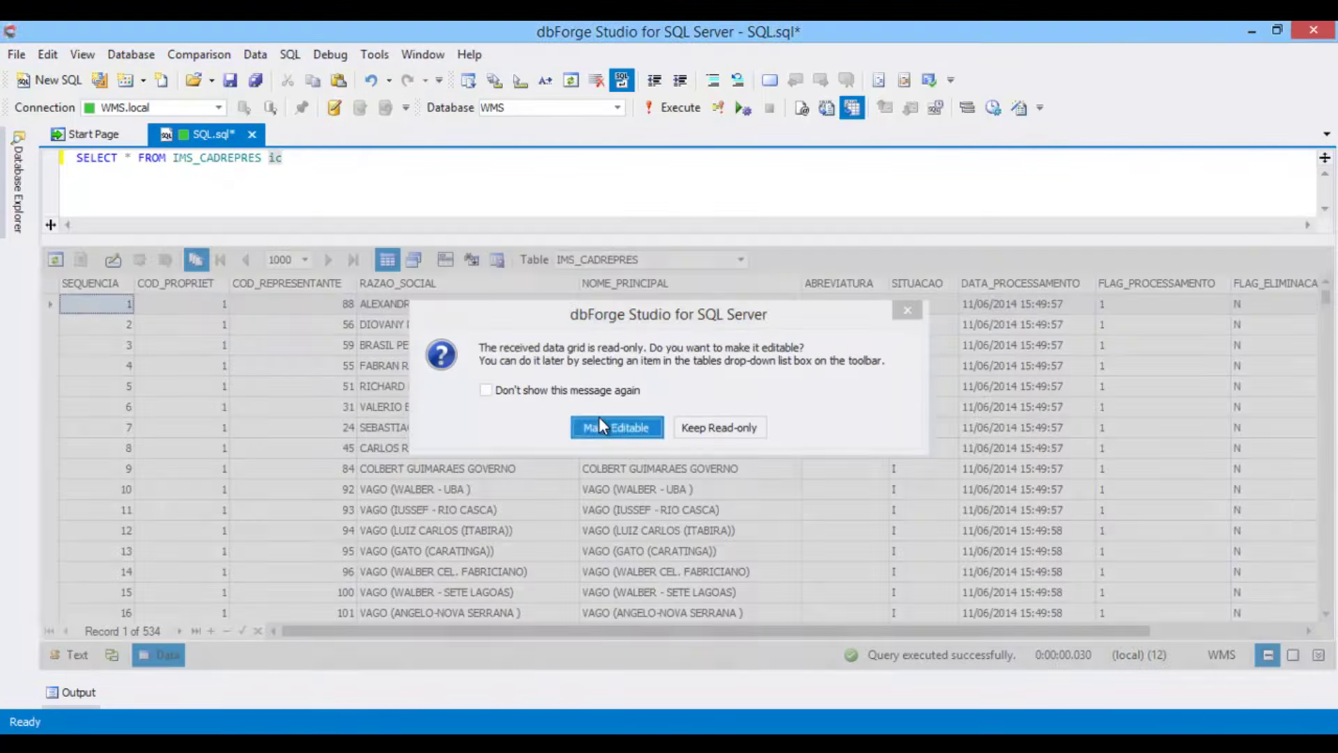
{"action": "left_click", "coordinate": [601, 424]}
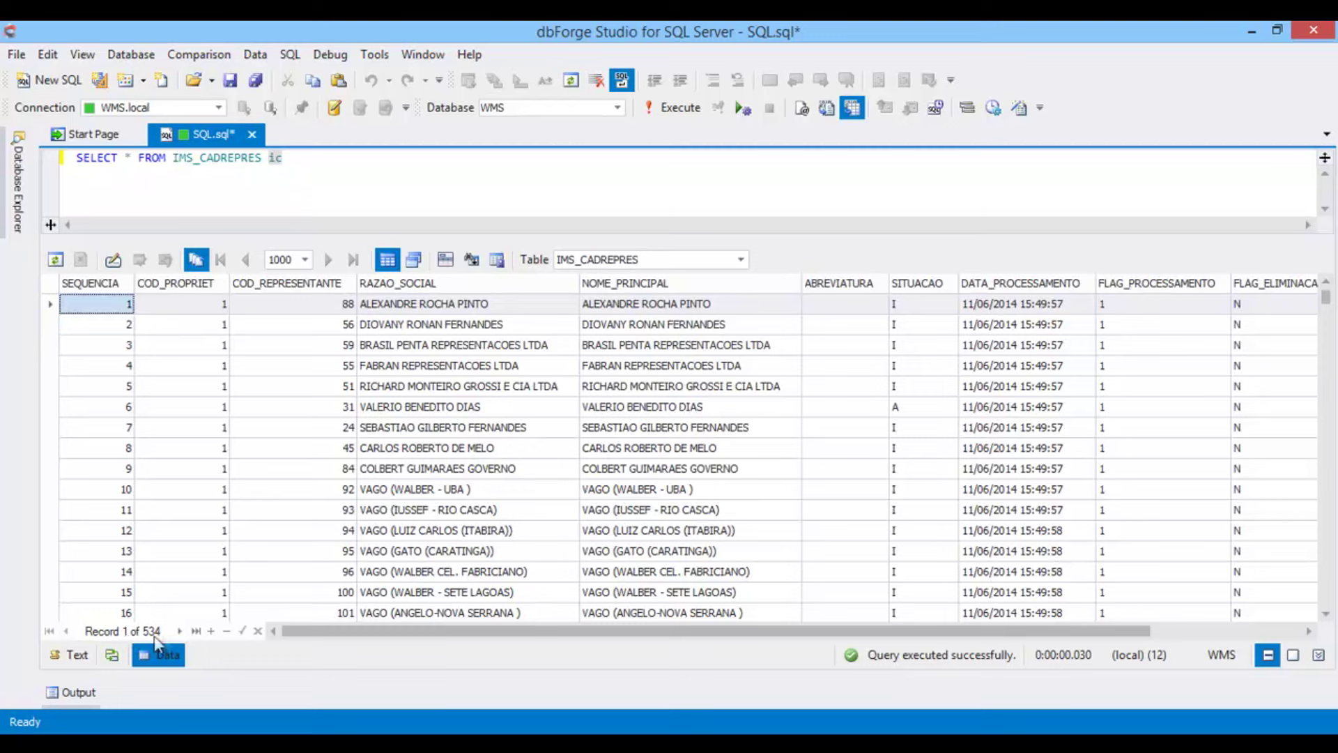
Clear the query text and close the SQL document without saving it
{"action": "left_click", "coordinate": [523, 179]}
{"action": "key", "text": "ctrl+a"}
{"action": "key", "text": "Delete"}
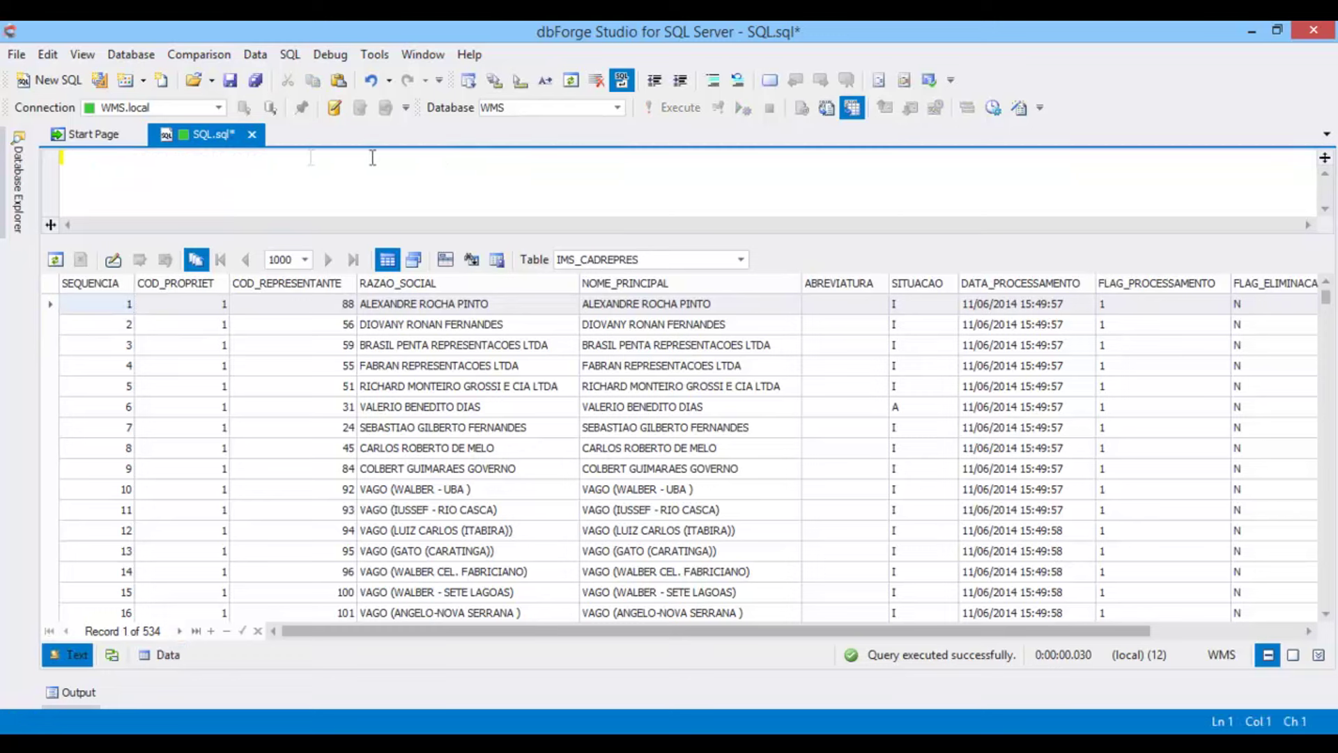
{"action": "left_click", "coordinate": [253, 136]}
{"action": "left_click", "coordinate": [714, 496]}
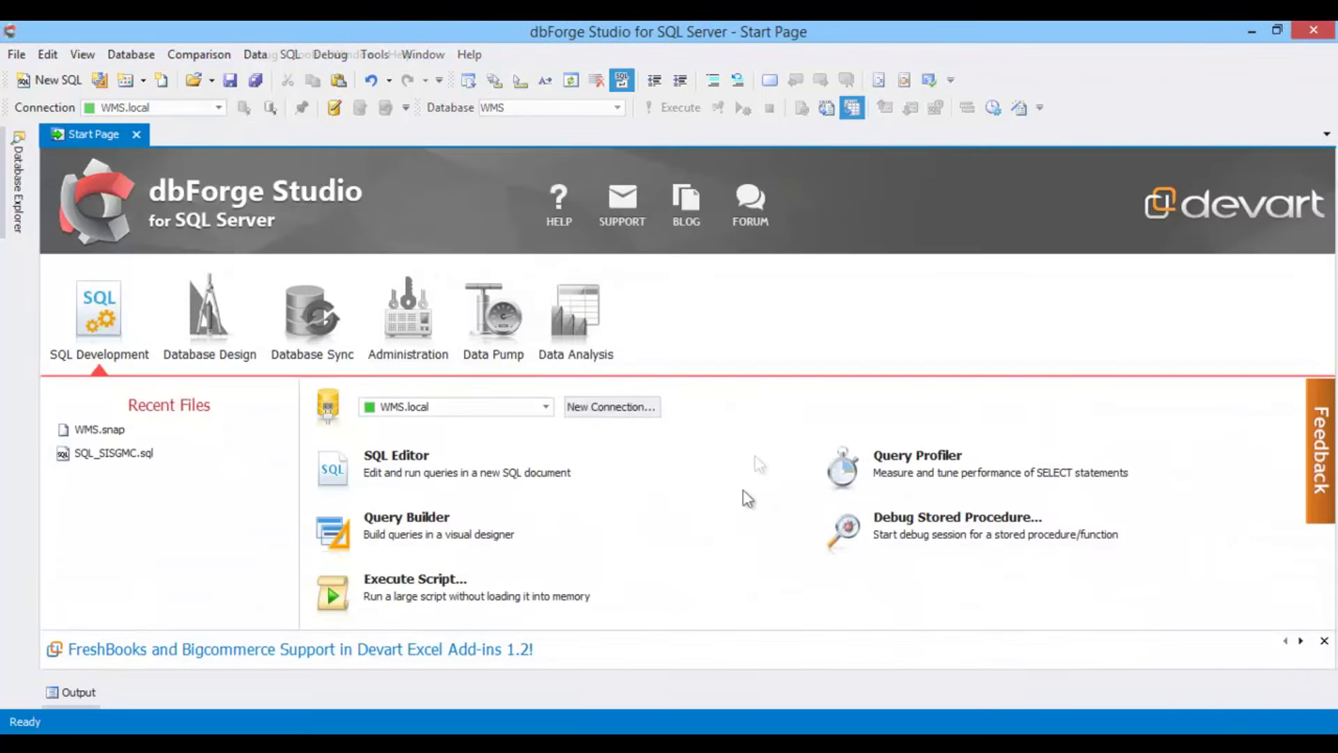